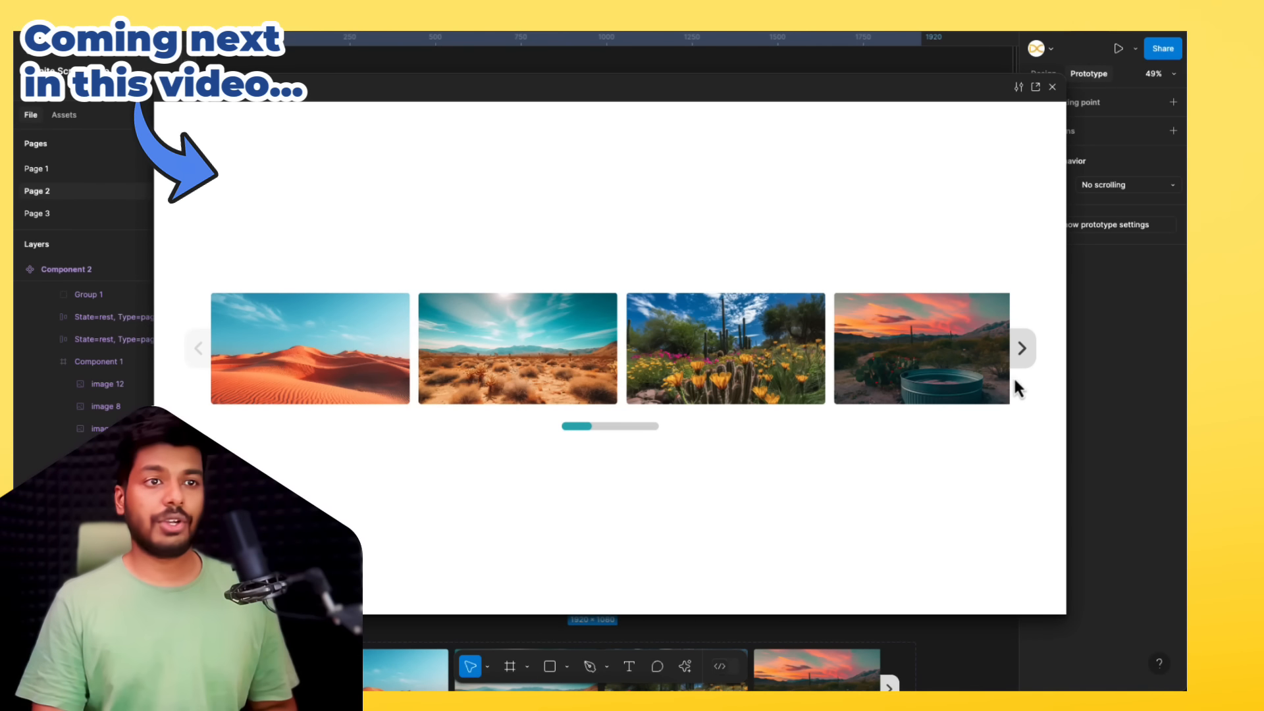
Step: Page the finished carousel forward and back in the prototype preview, and close the preview
left_click(1029, 361)
left_click(1029, 360)
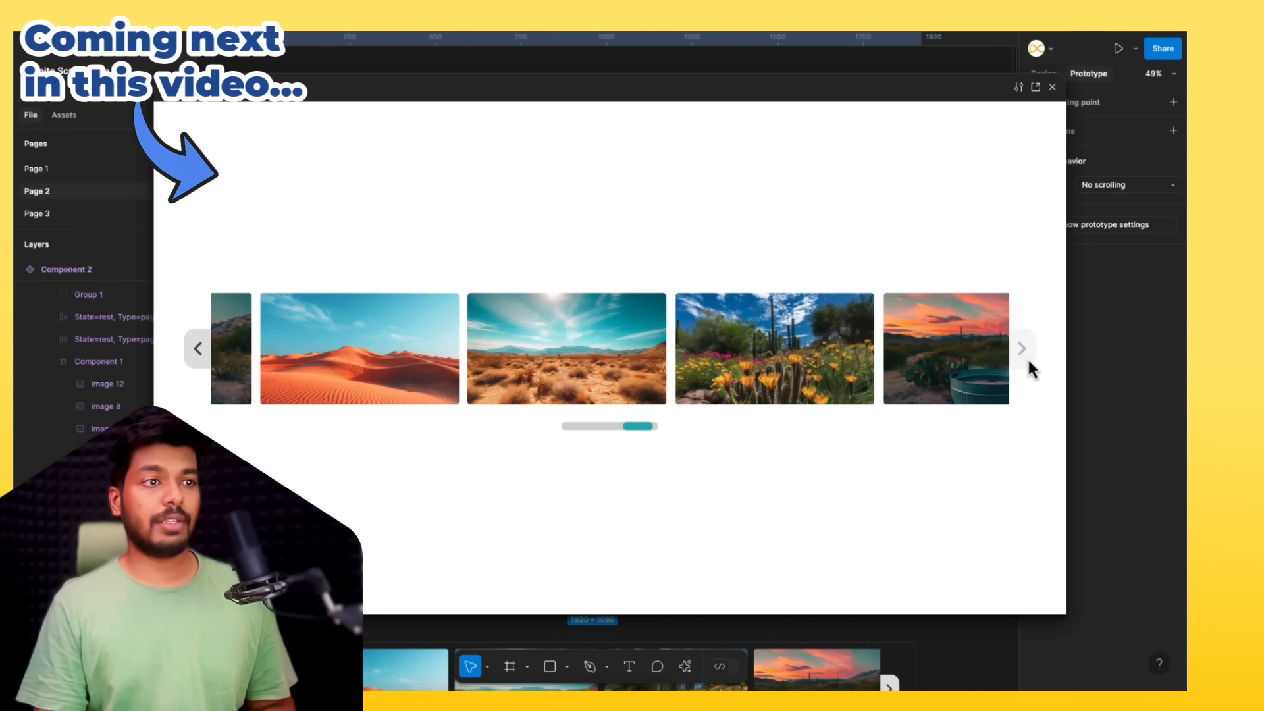
left_click(199, 366)
left_click(199, 366)
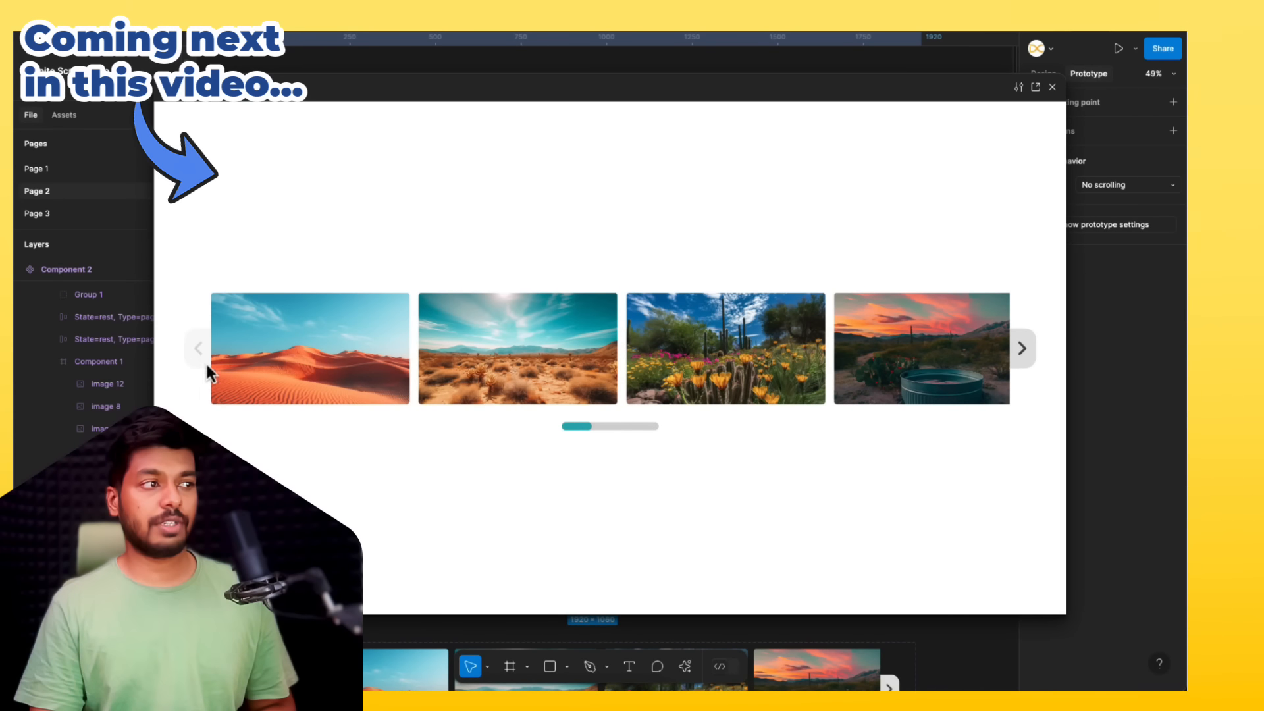
left_click(1021, 349)
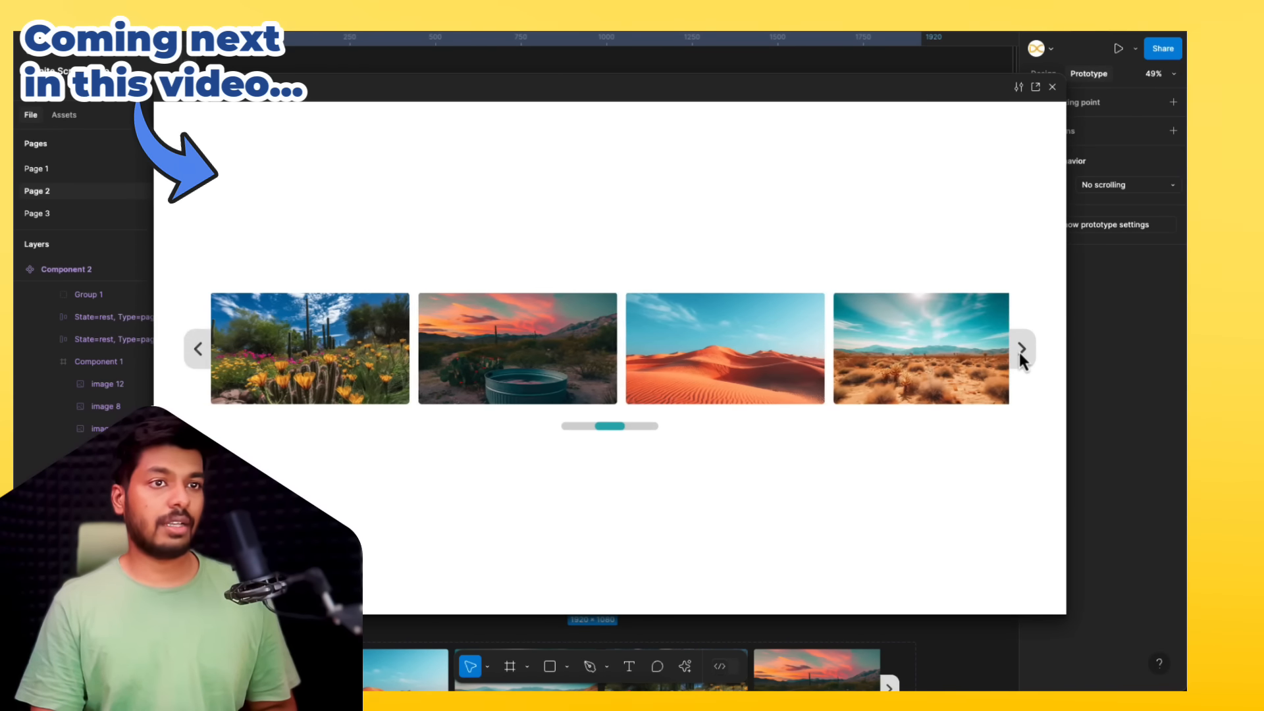
left_click(1019, 351)
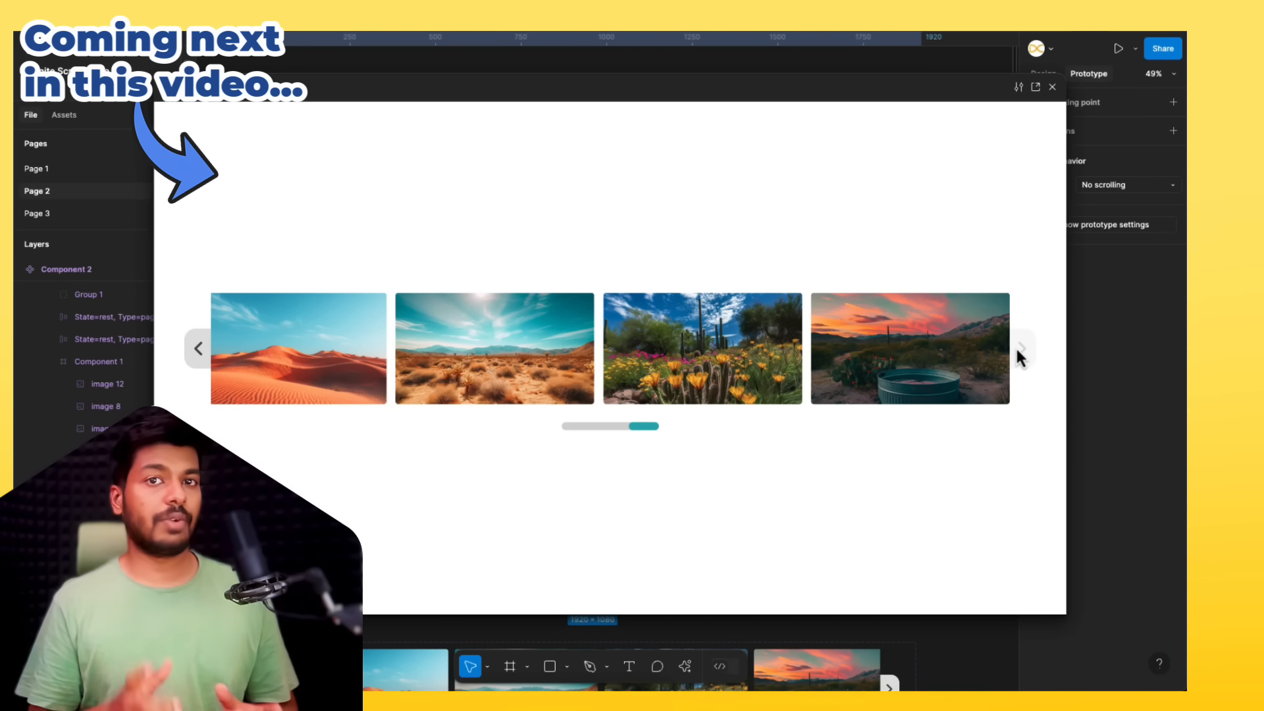
left_click(1053, 87)
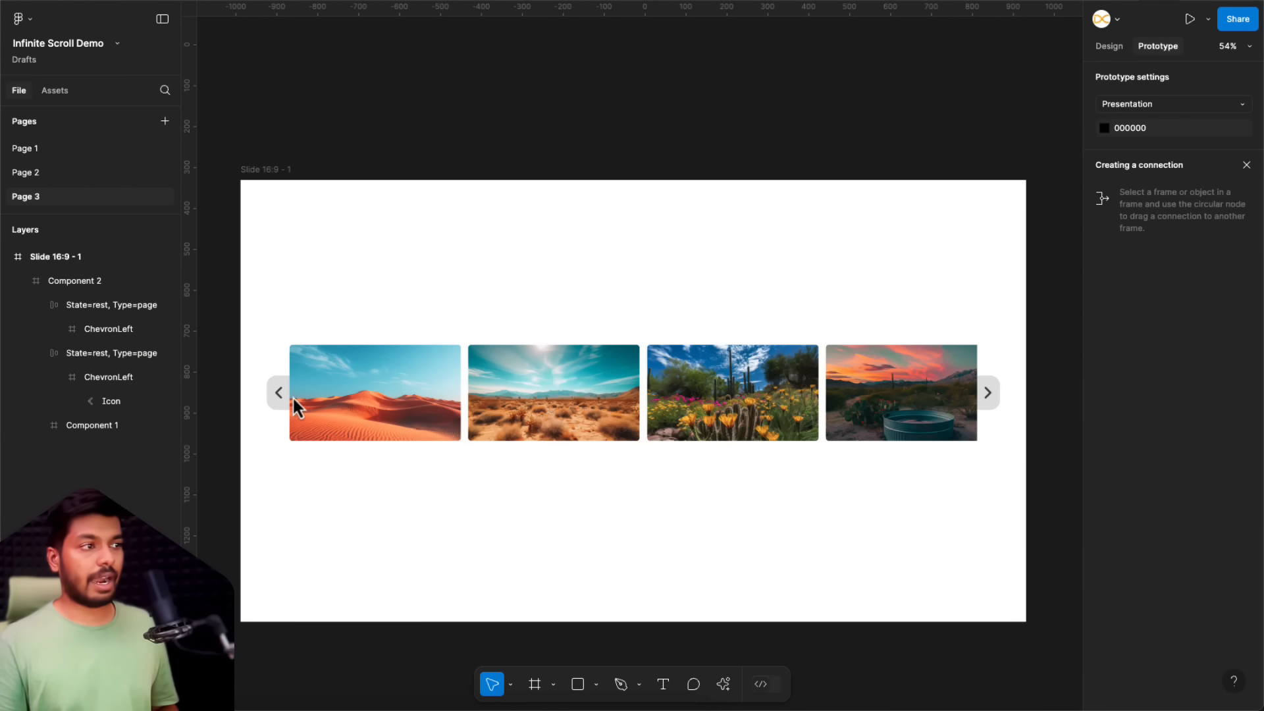
Step: Examine the carousel's arrow buttons and the images nested inside the Component 1 frame
left_click(272, 398)
left_click(272, 398)
left_click_drag(278, 401, 405, 286)
left_click(405, 286)
scroll(279, 408, "up", 5)
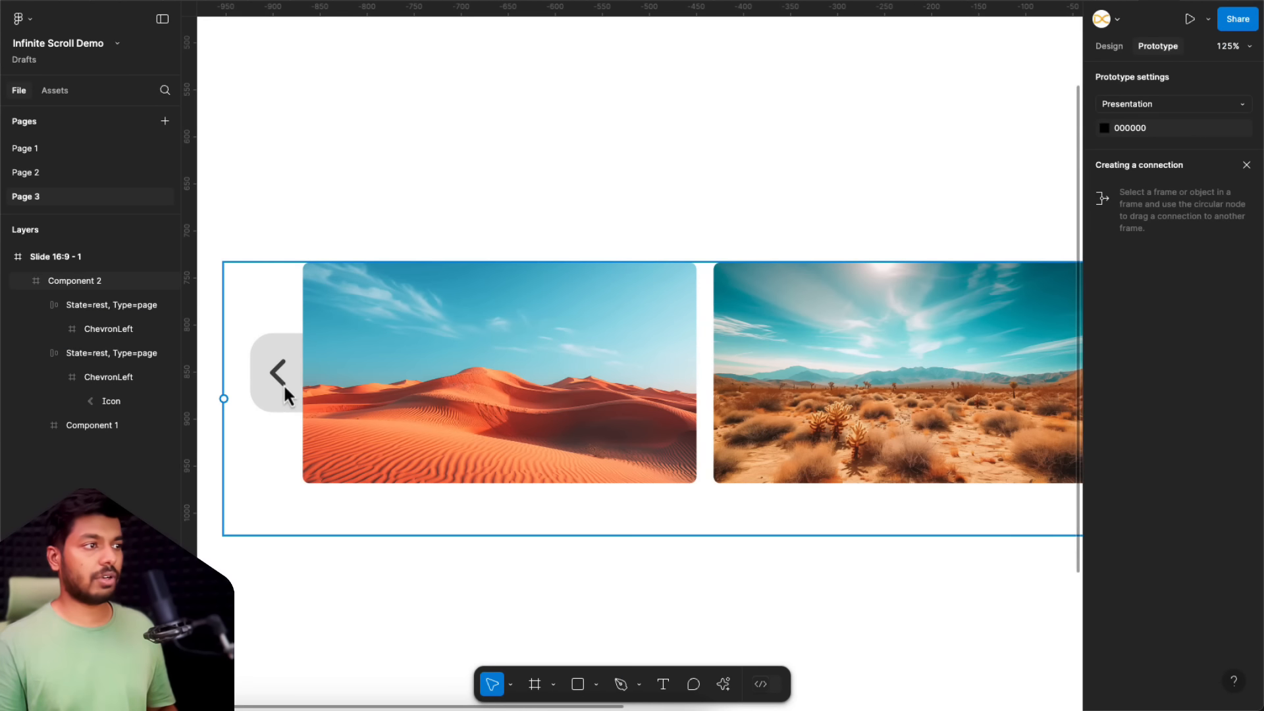
scroll(282, 373, "down", 5)
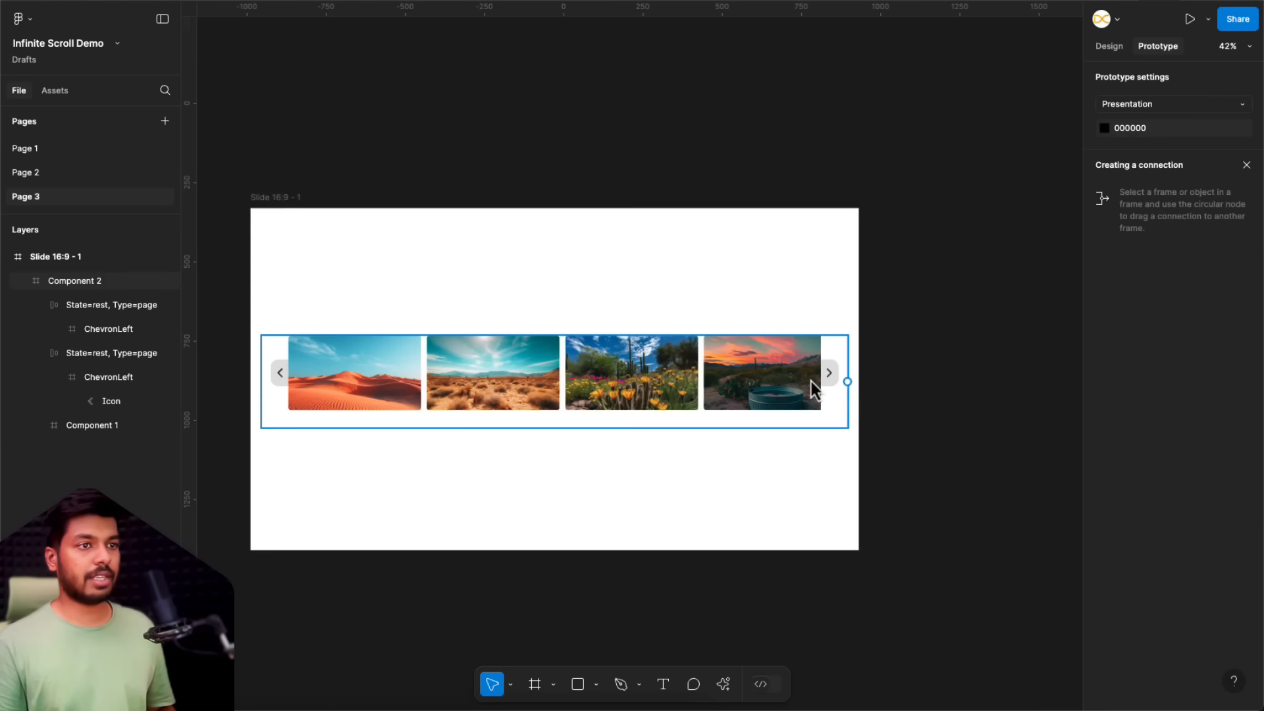
left_click(438, 407)
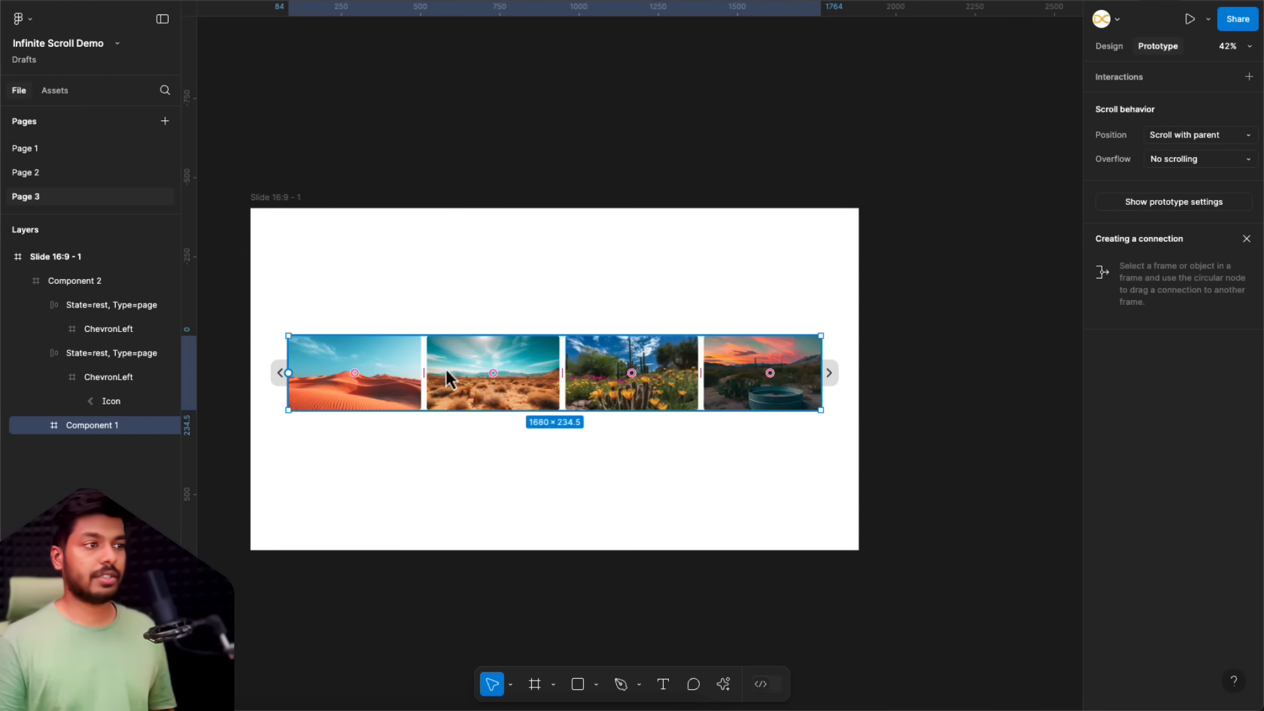
left_click(43, 426)
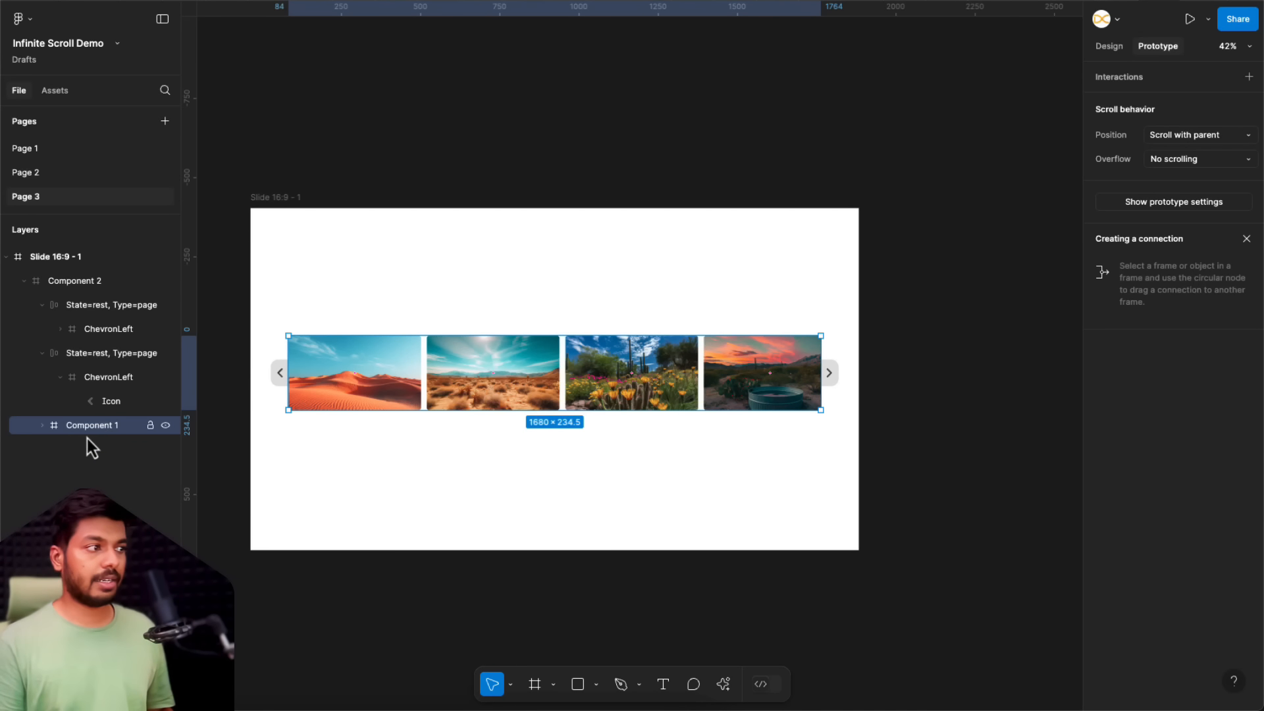
key("Return")
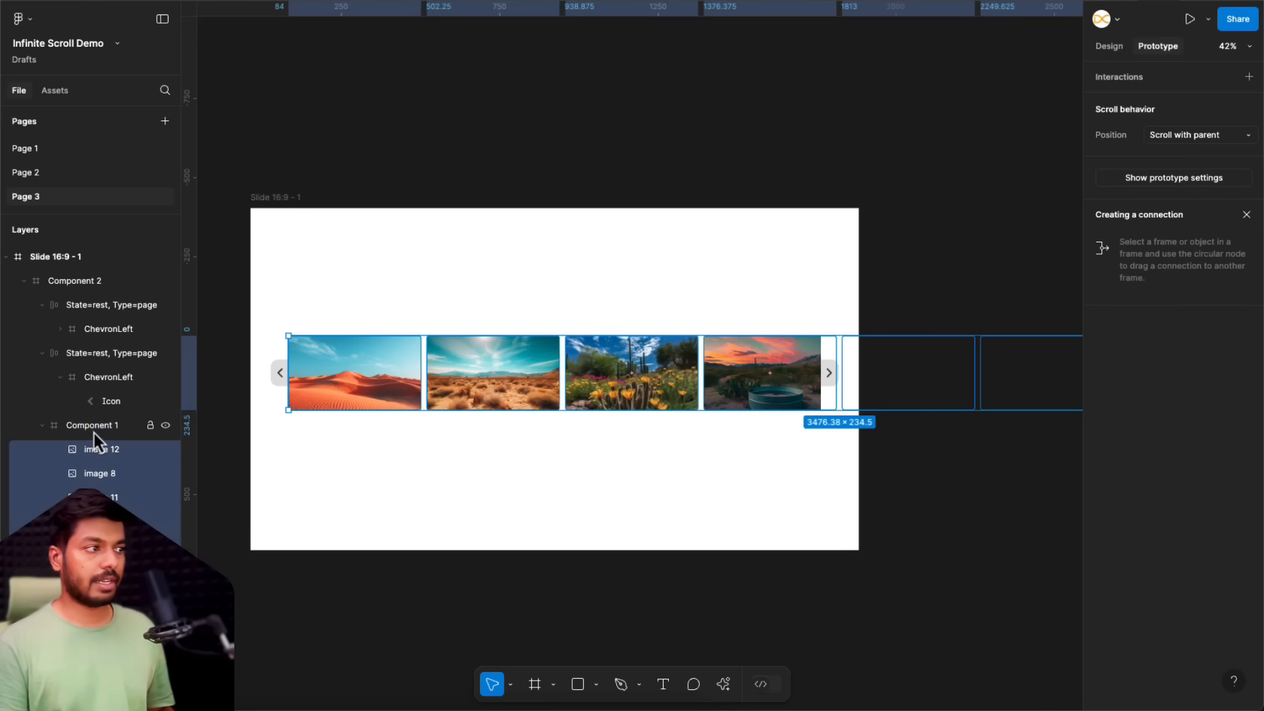
left_click_drag(693, 399, 783, 402)
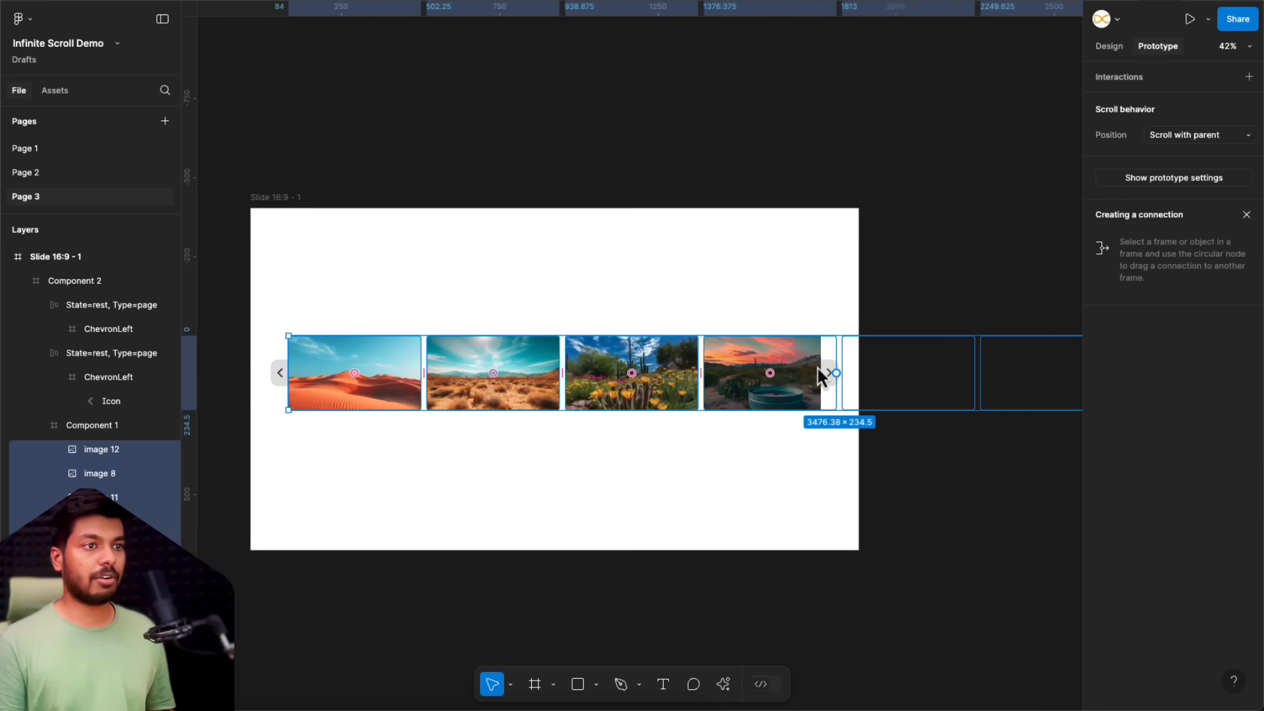
Step: Turn off content clipping on the Component 1 image frame and turn it back on
left_click(86, 426)
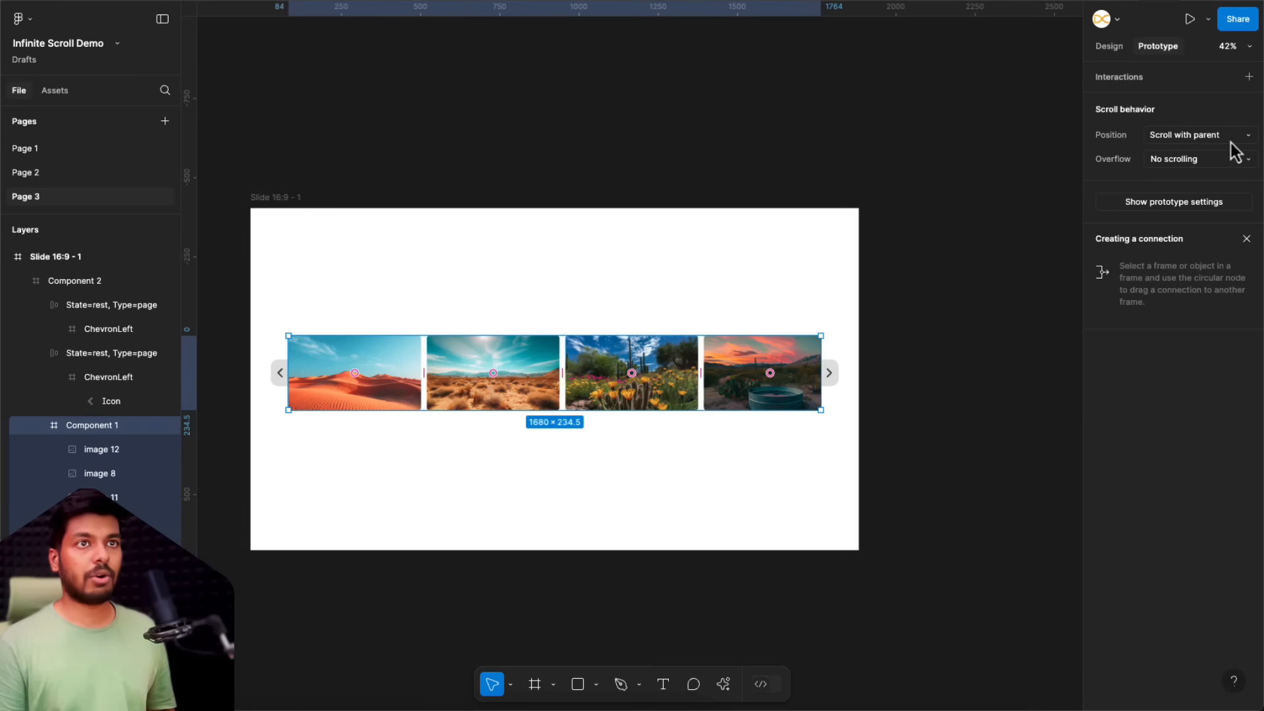
left_click(1106, 48)
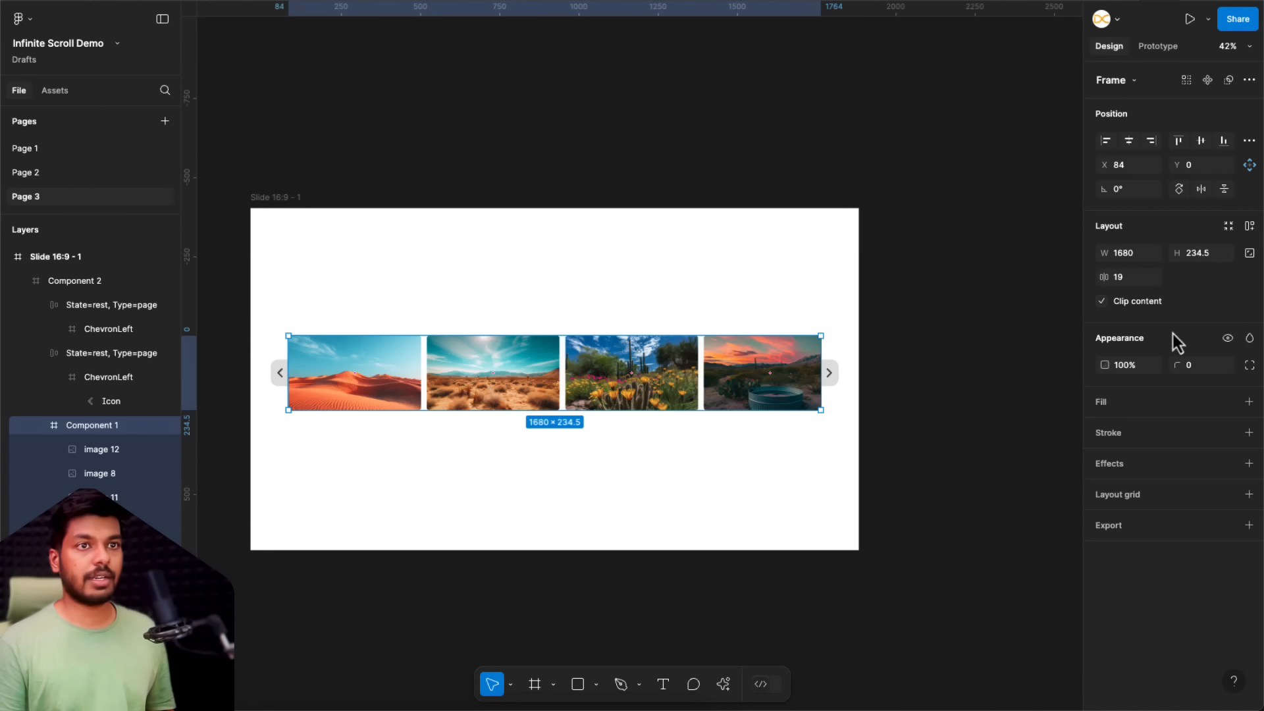
left_click(1102, 301)
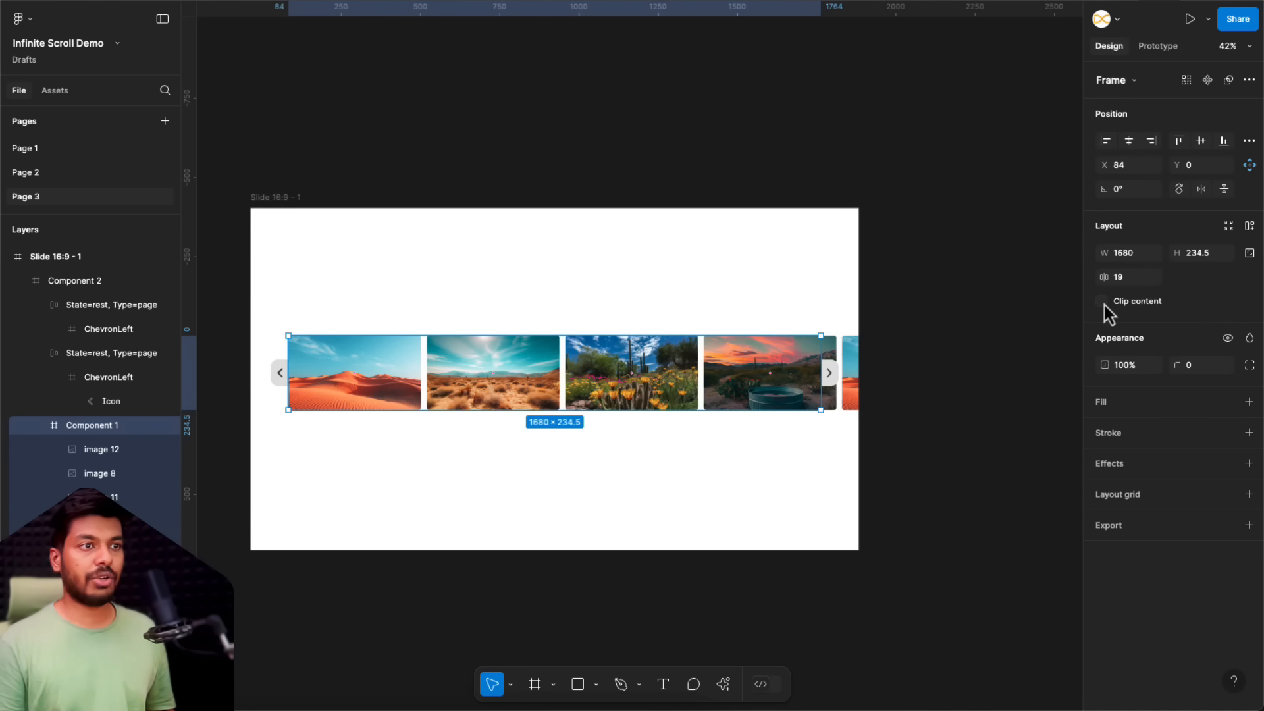
left_click(1102, 302)
left_click(338, 419)
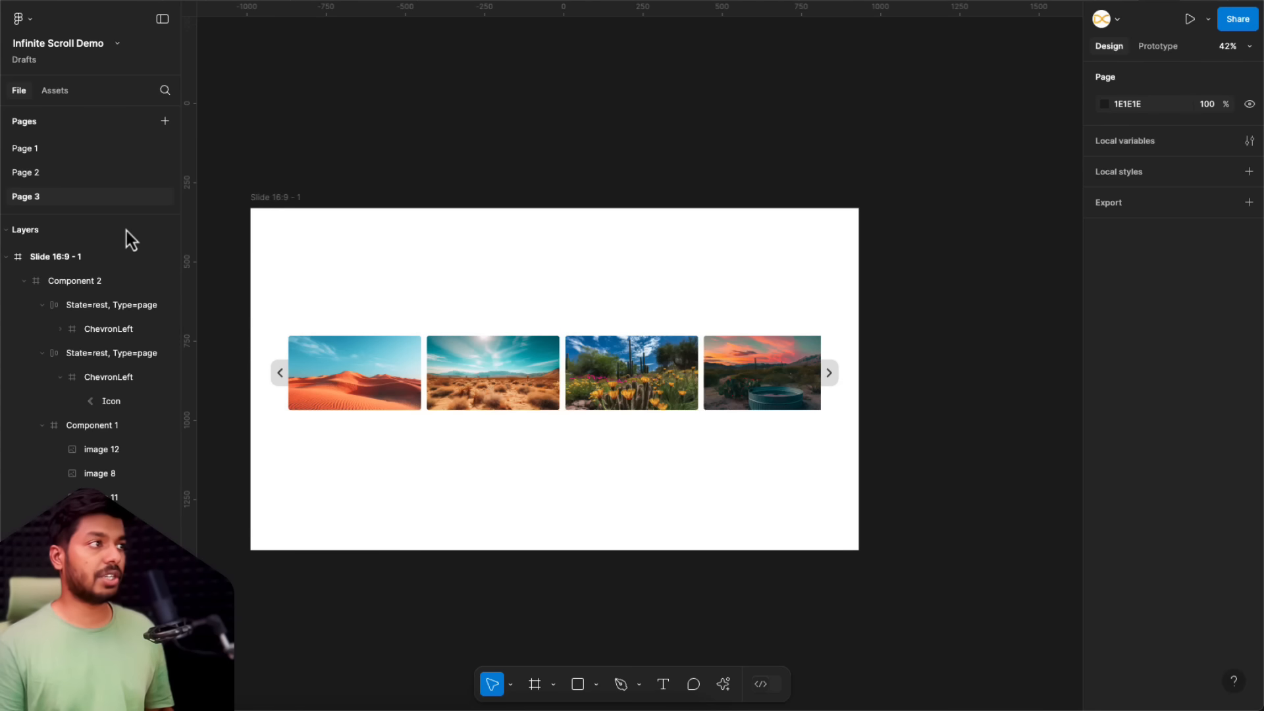
Step: Draw a rectangular bar about 144 × 12 below the carousel images and set its corner radius to 30
left_click(578, 685)
scroll(557, 421, "up", 5)
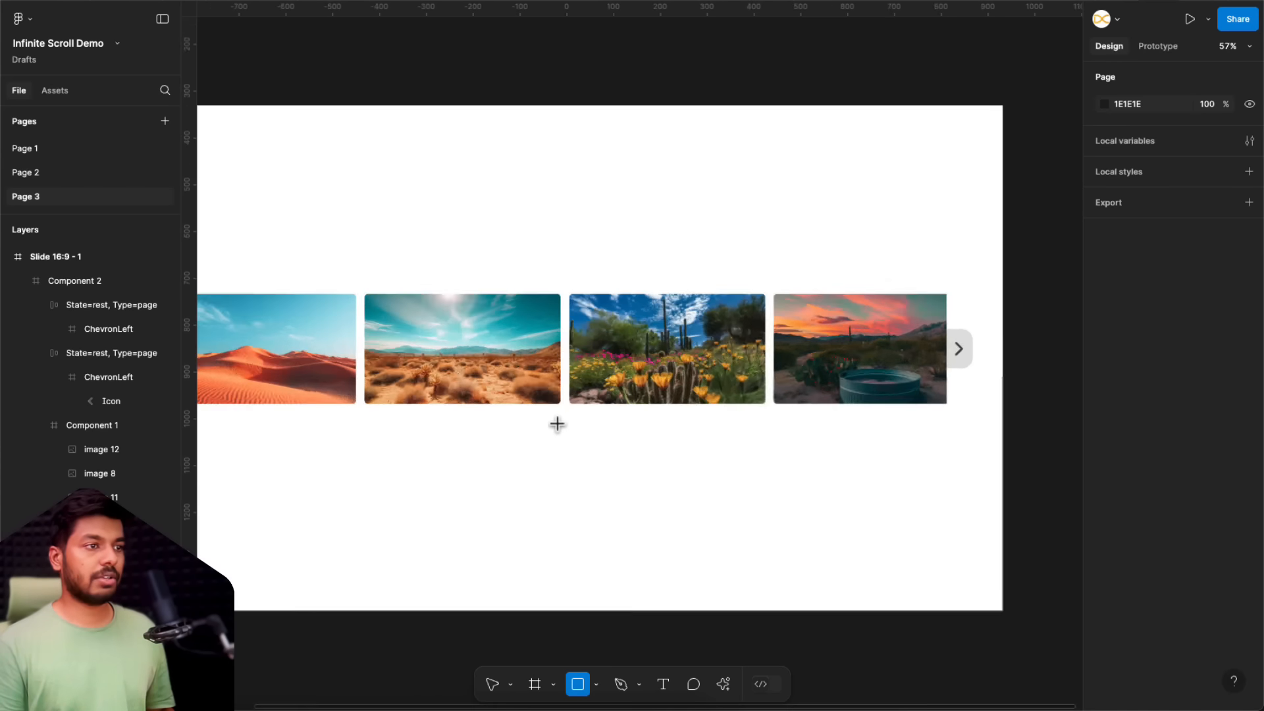
scroll(556, 422, "up", 3)
left_click_drag(491, 397, 658, 411)
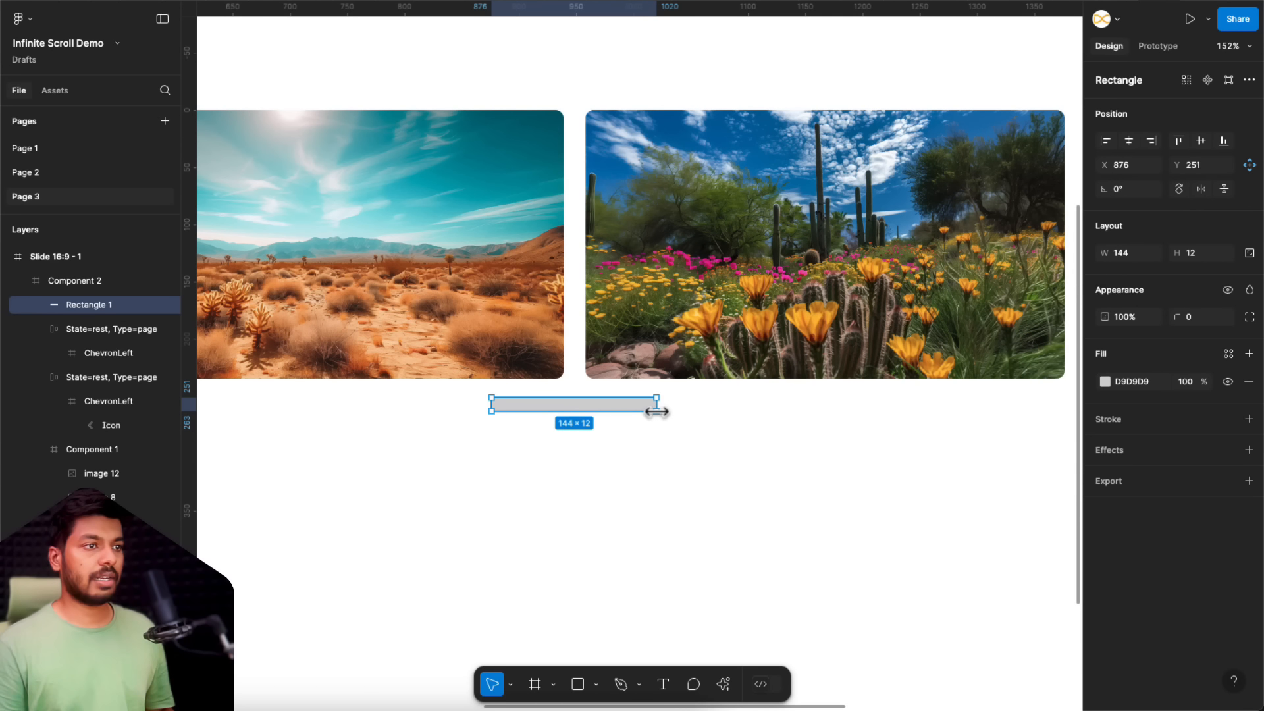
left_click(1197, 321)
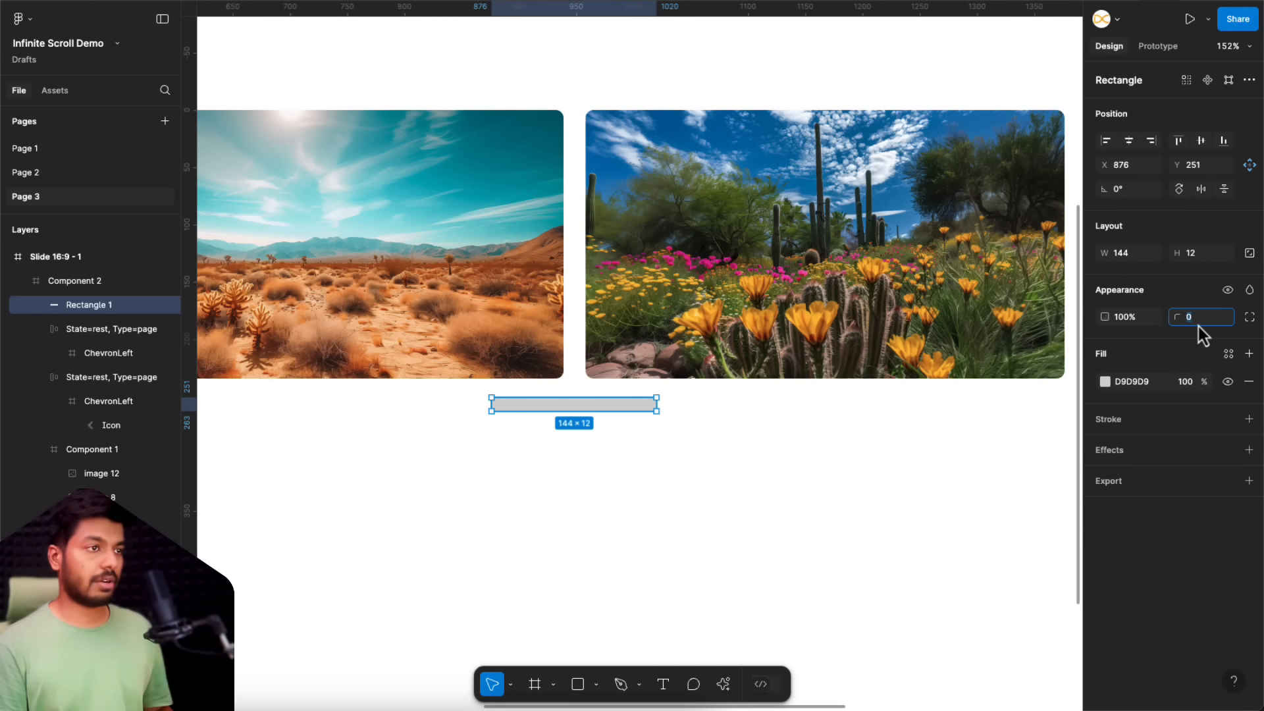
type("30")
key("Return")
left_click(593, 505)
Step: Duplicate the rounded bar in place and shorten the copy to a width of about 50 from its right end
left_click(602, 409)
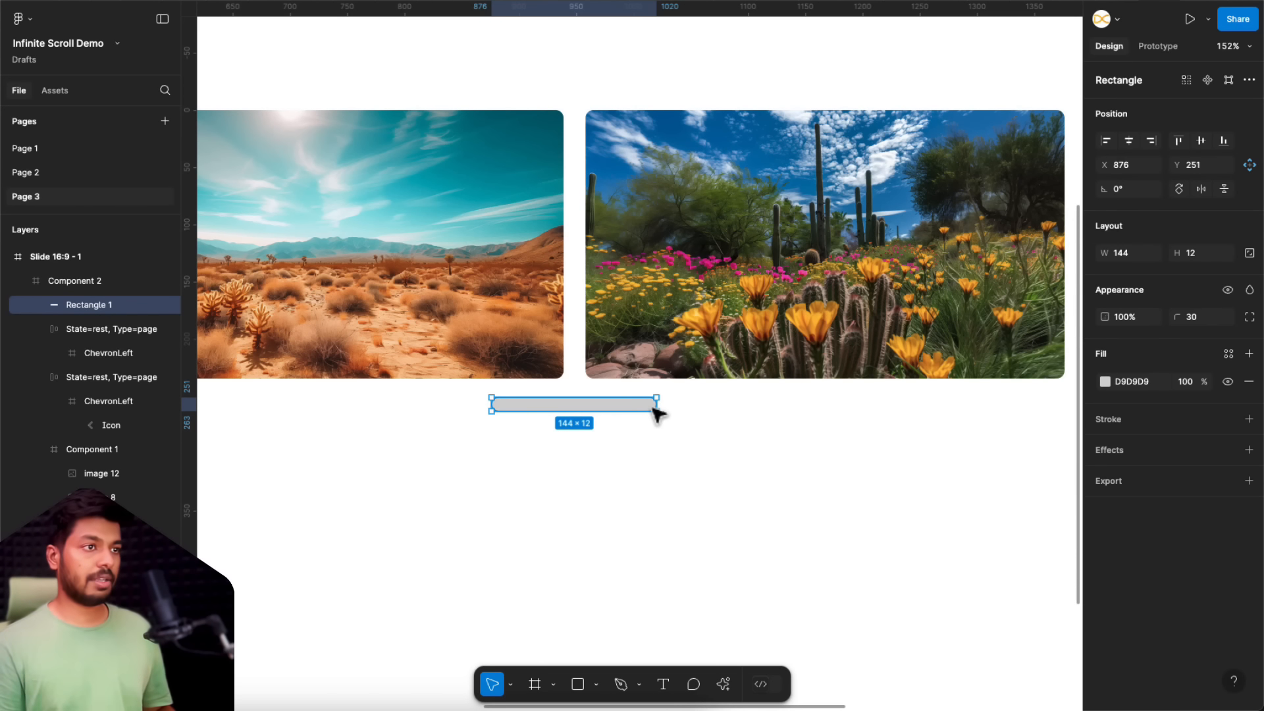
key("super+d")
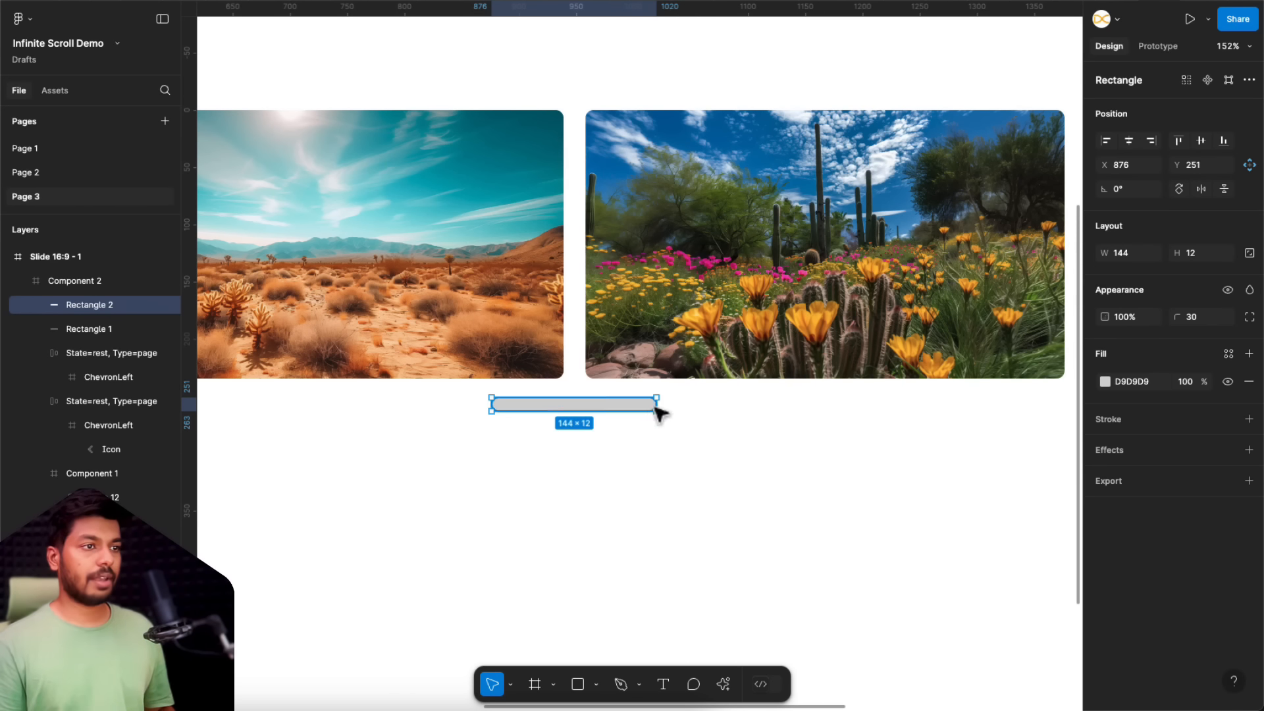
left_click_drag(657, 404, 548, 402)
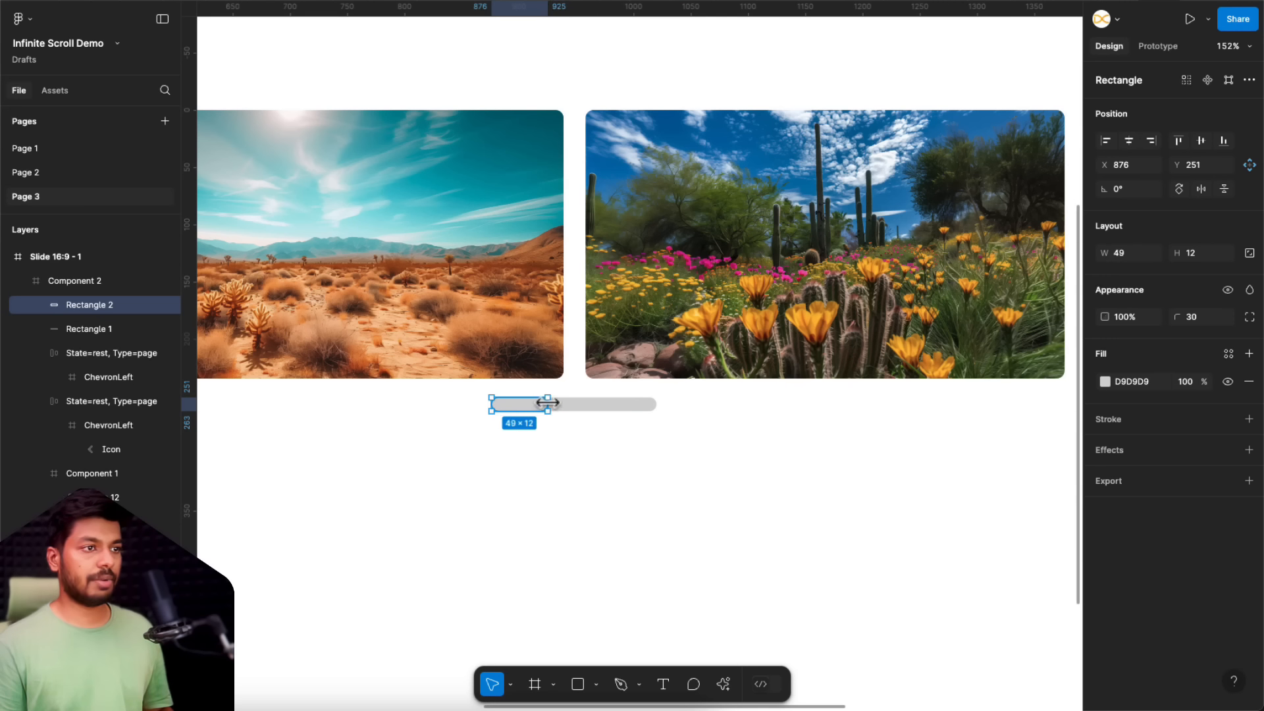
Step: Fill the short bar with the teal 70C6CB sampled from the sky in the second desert image
left_click(1106, 383)
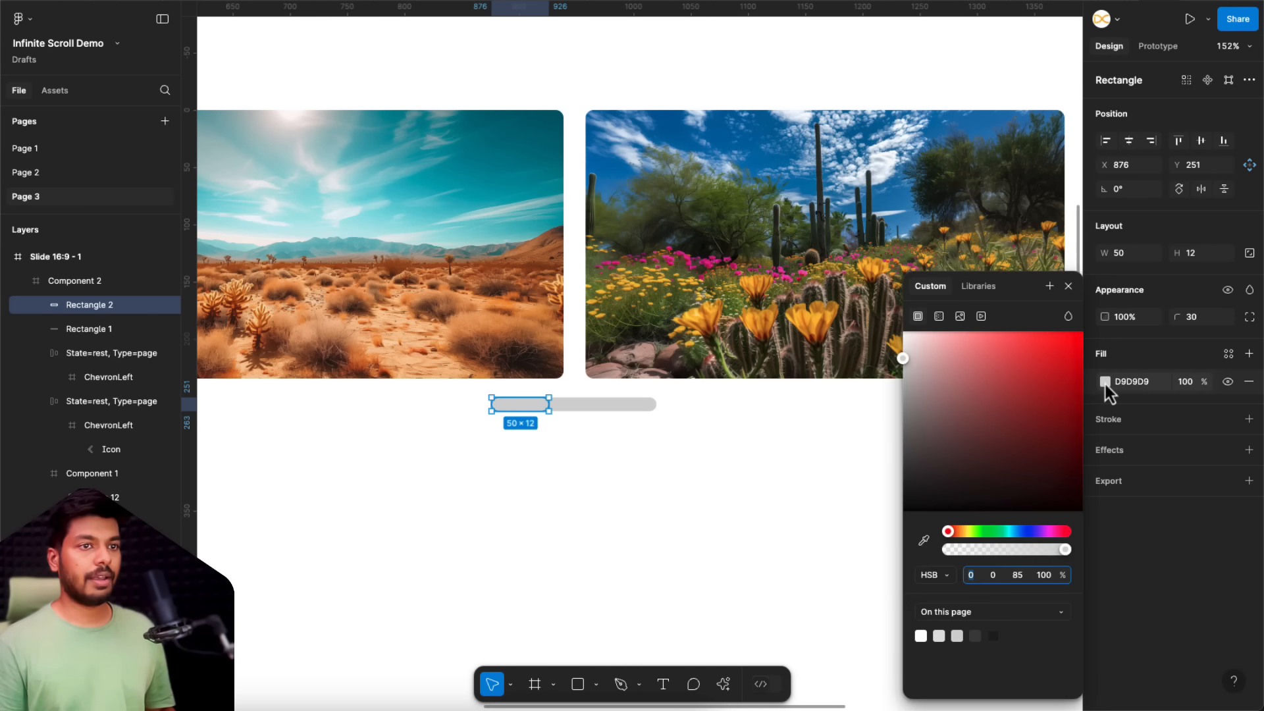
left_click(924, 541)
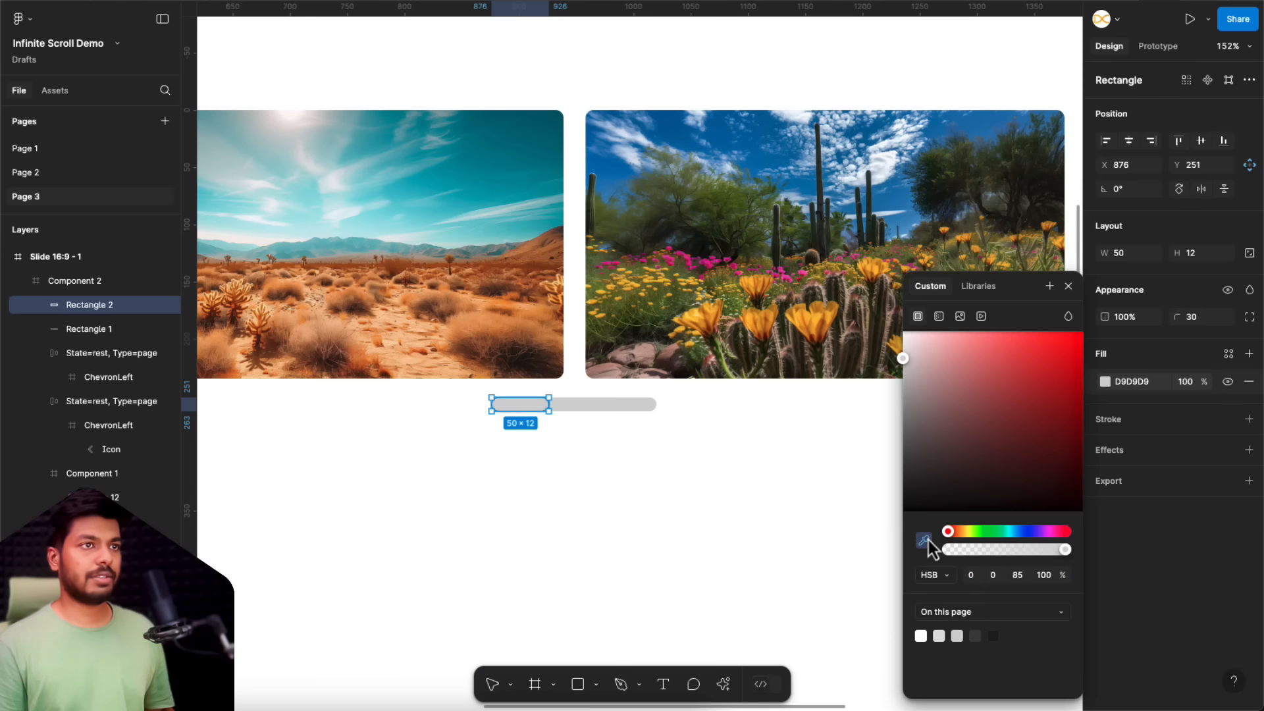
left_click(509, 226)
left_click(583, 474)
scroll(480, 461, "down", 10)
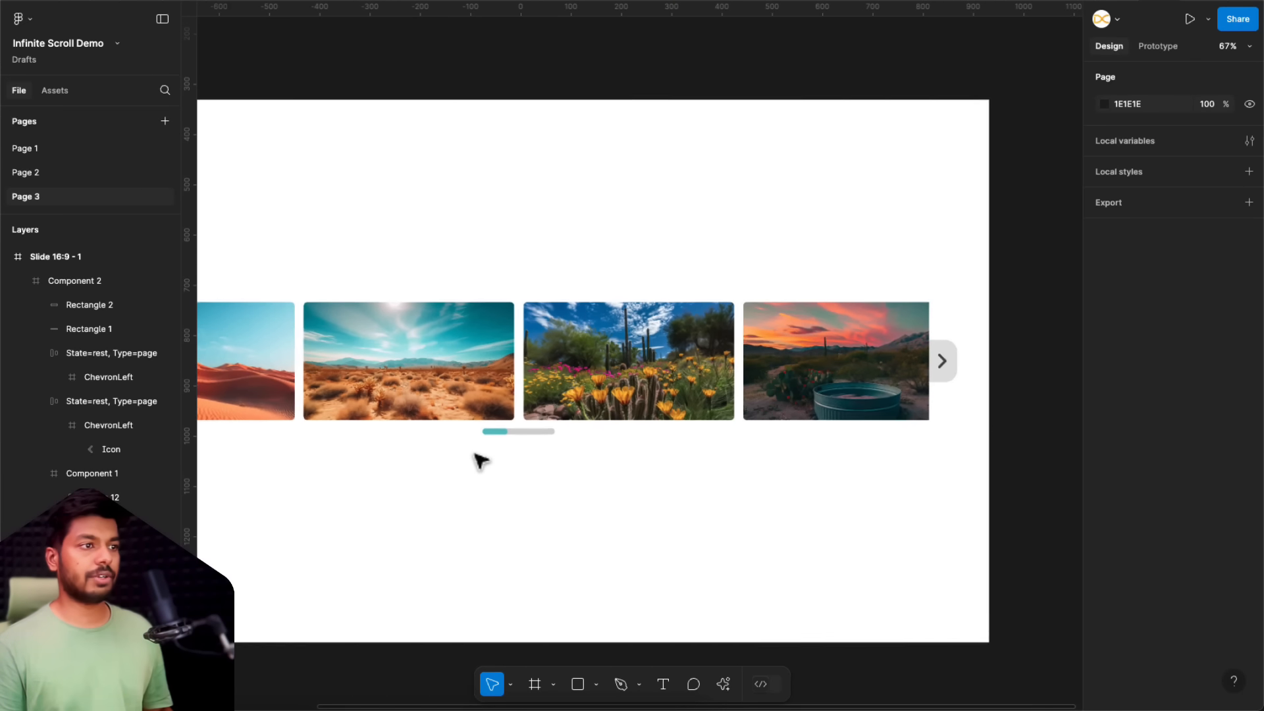
scroll(530, 446, "up", 5)
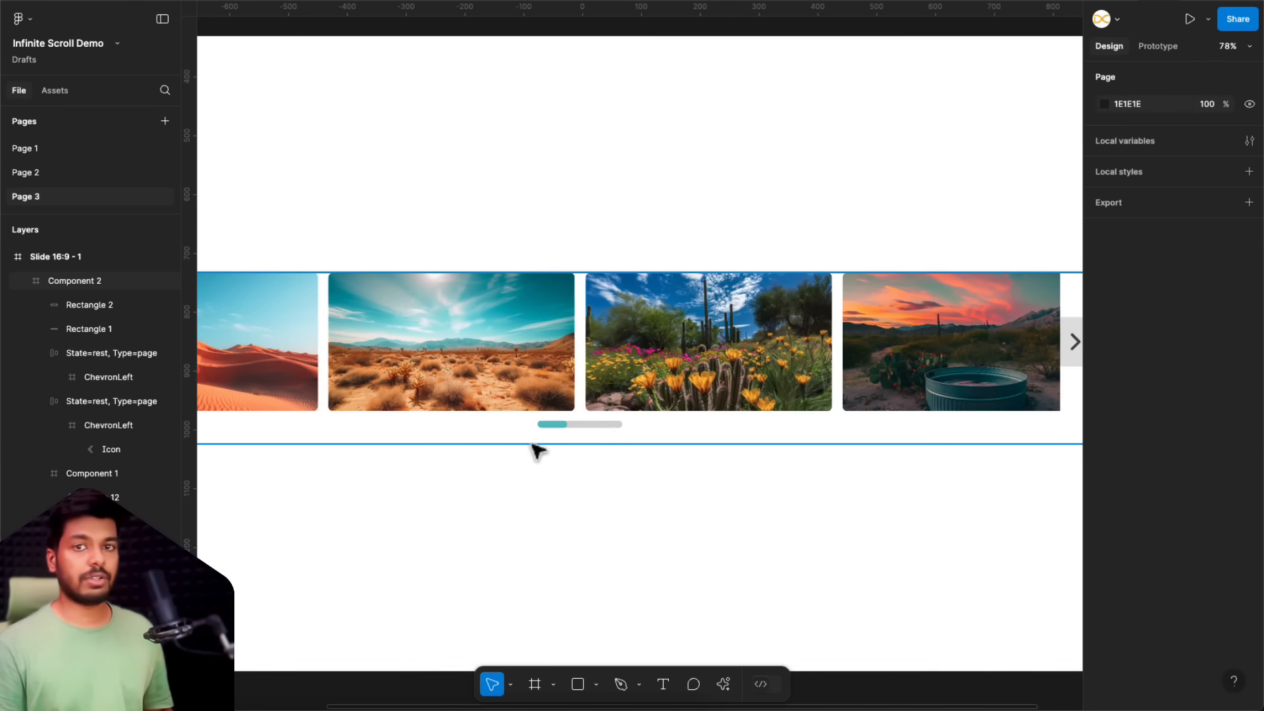
scroll(417, 525, "down", 4)
scroll(417, 521, "left", 1)
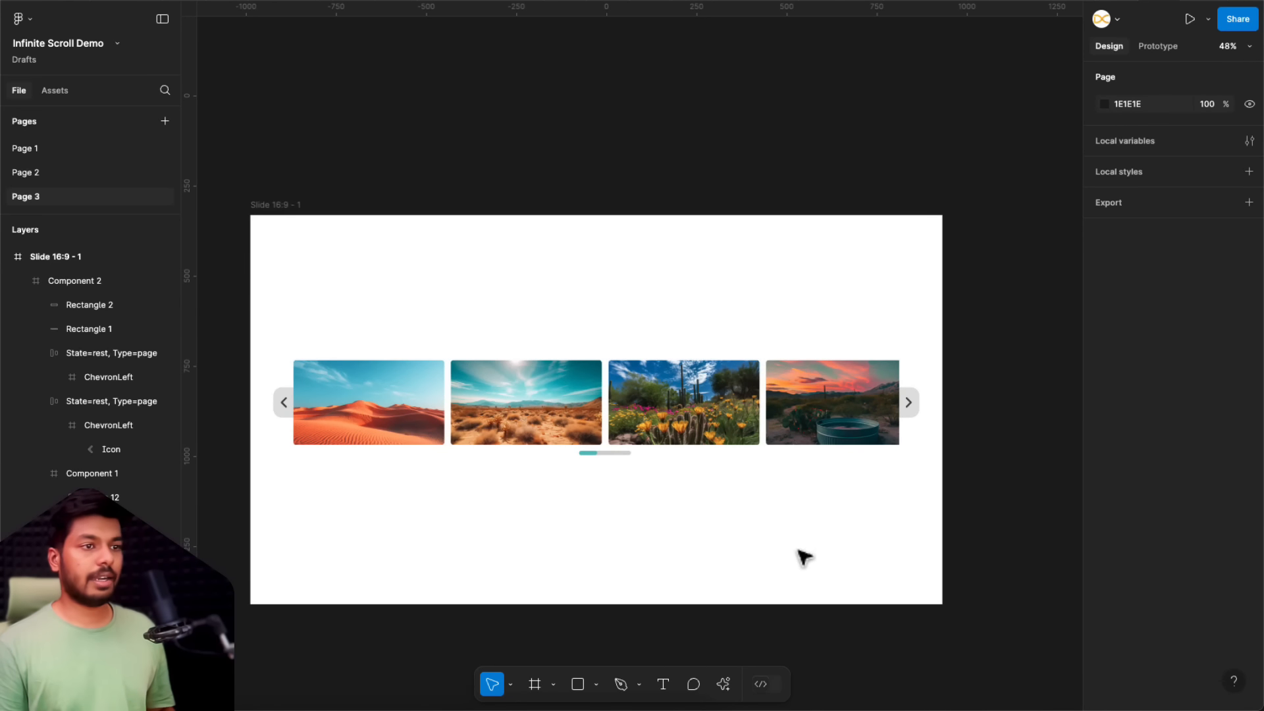
Step: Group the two progress bars and centre the group horizontally within the carousel frame
left_click(567, 452)
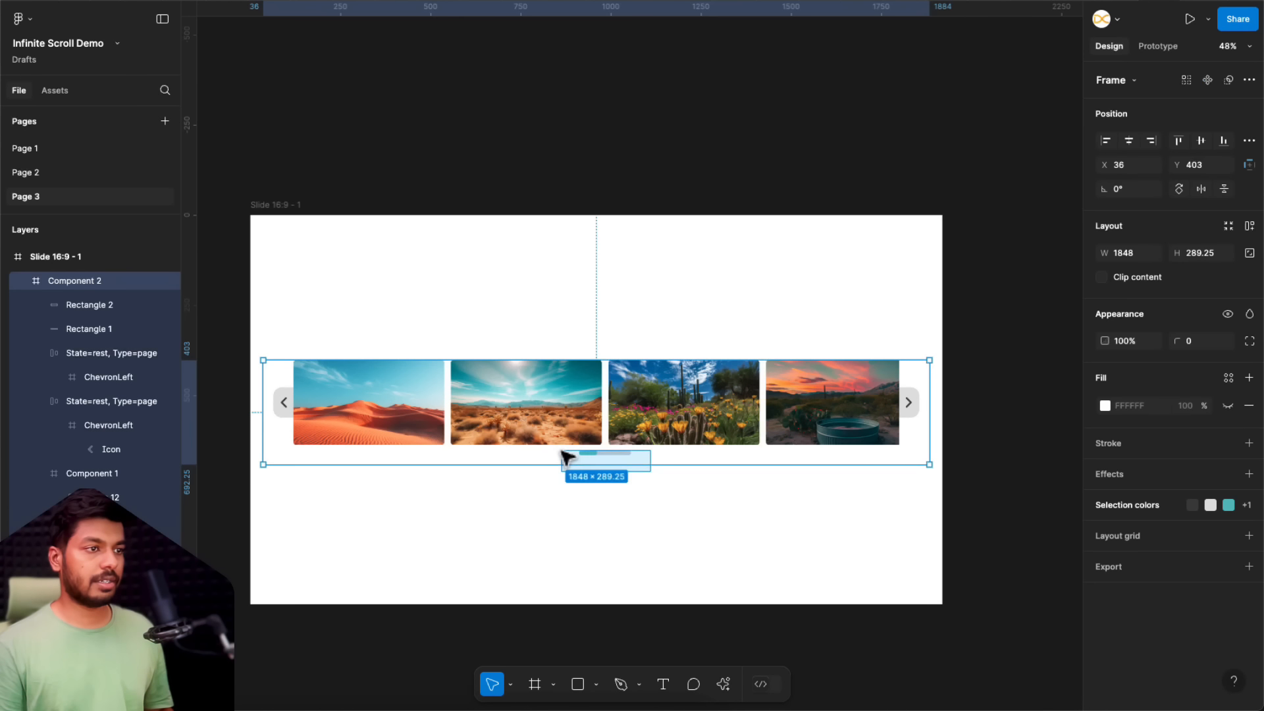
left_click_drag(646, 498, 578, 452)
key("ctrl+g")
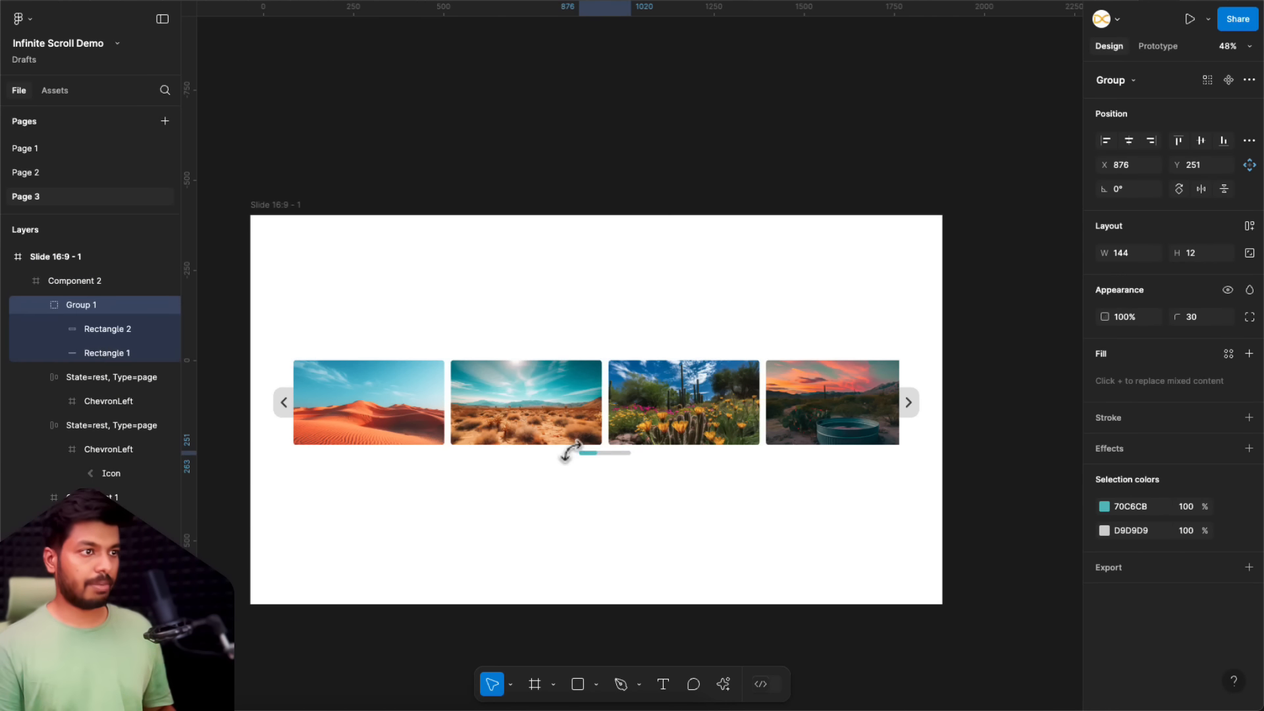
left_click(673, 409, "shift")
left_click(1135, 142)
left_click(775, 483)
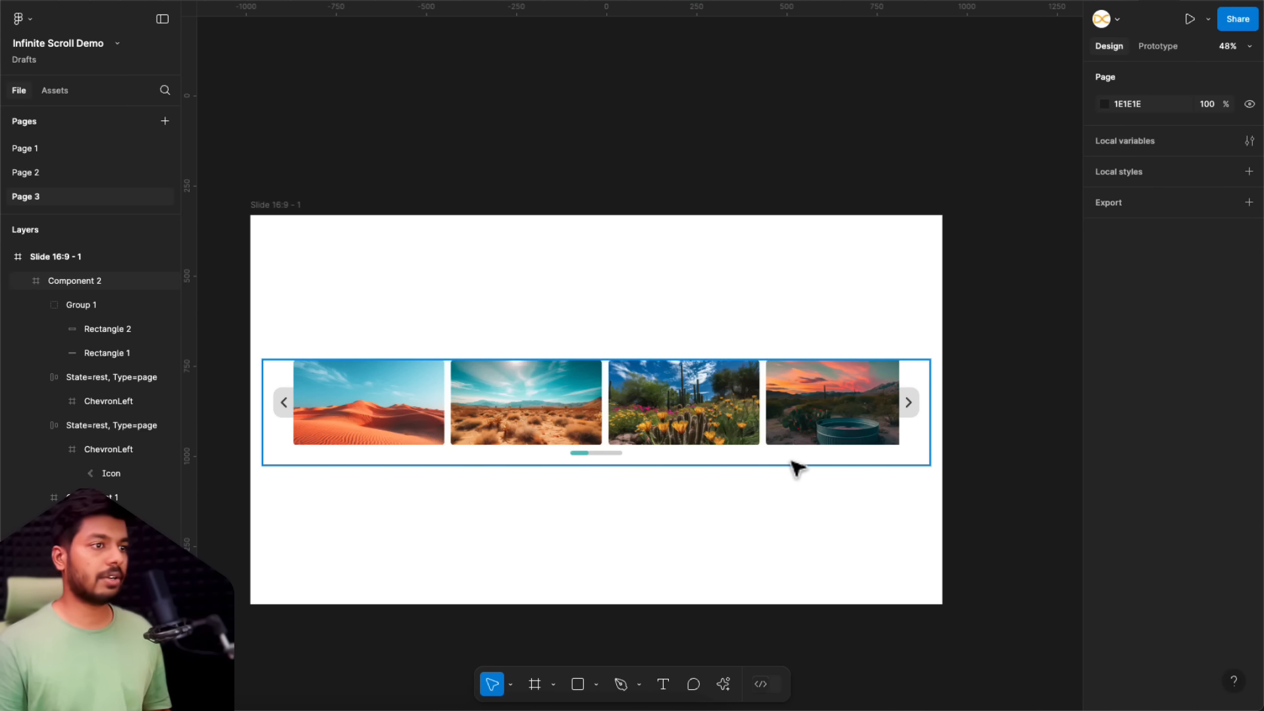
Step: Convert the whole Component 2 carousel frame into a component and move it out of the slide, below it
left_click_drag(899, 485, 276, 342)
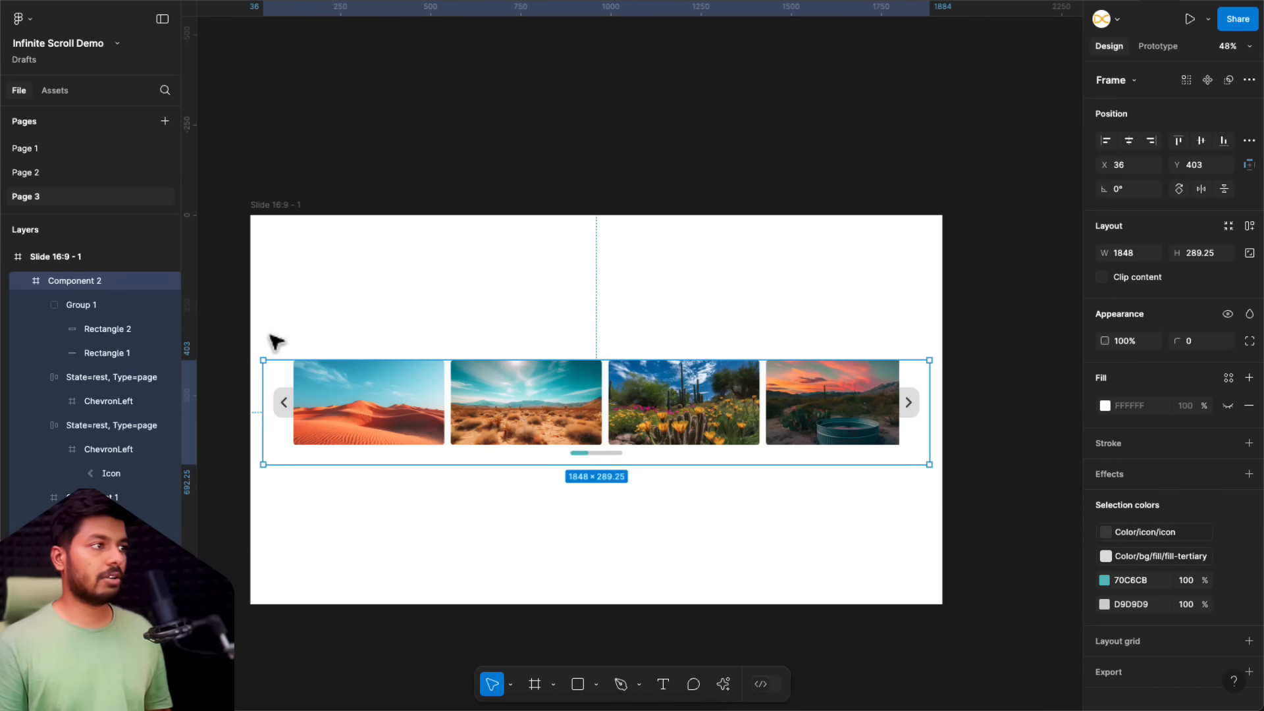
left_click(1209, 82)
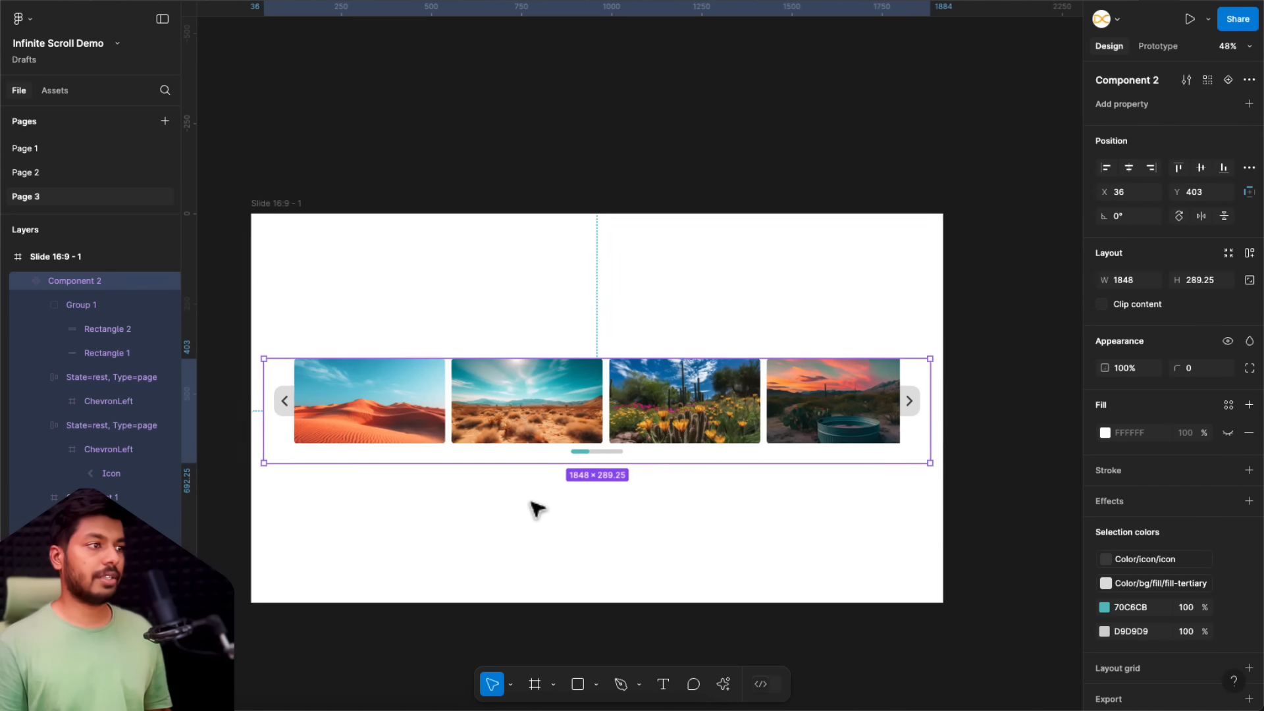
scroll(555, 421, "down", 3)
left_click_drag(591, 299, 591, 635)
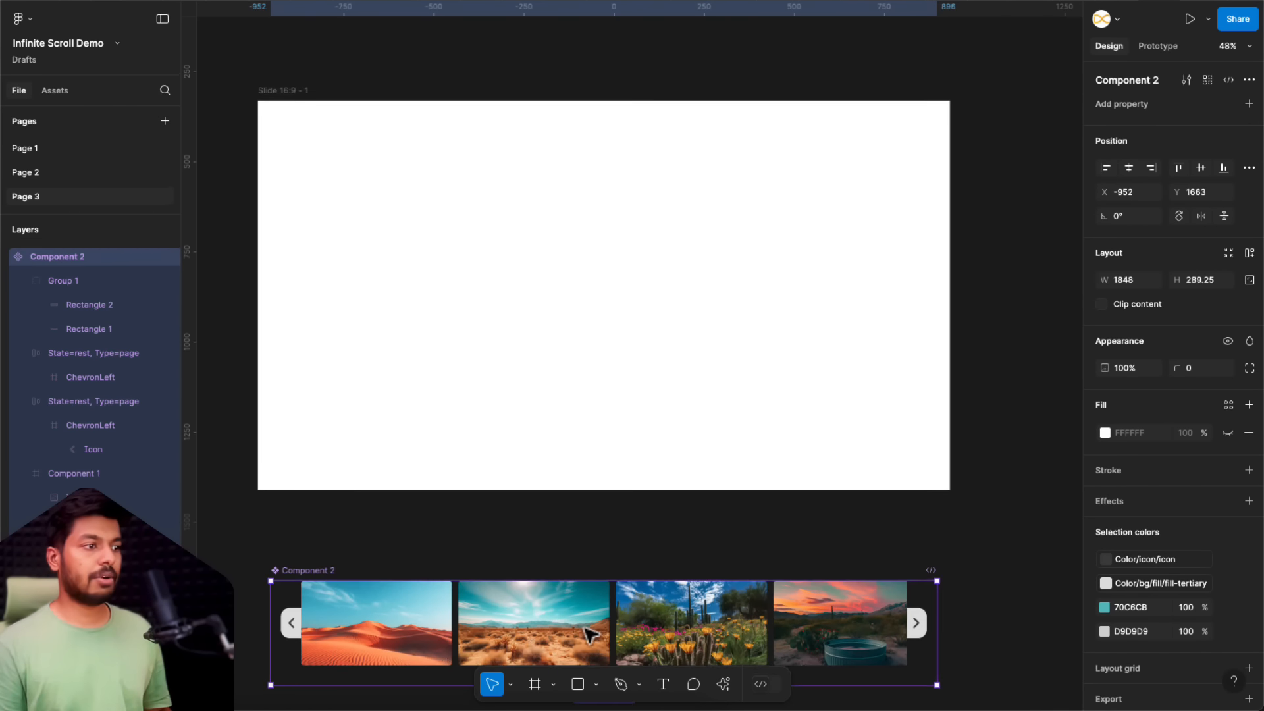
Step: Add a variant property to the Component 2 carousel component
scroll(590, 631, "down", 10)
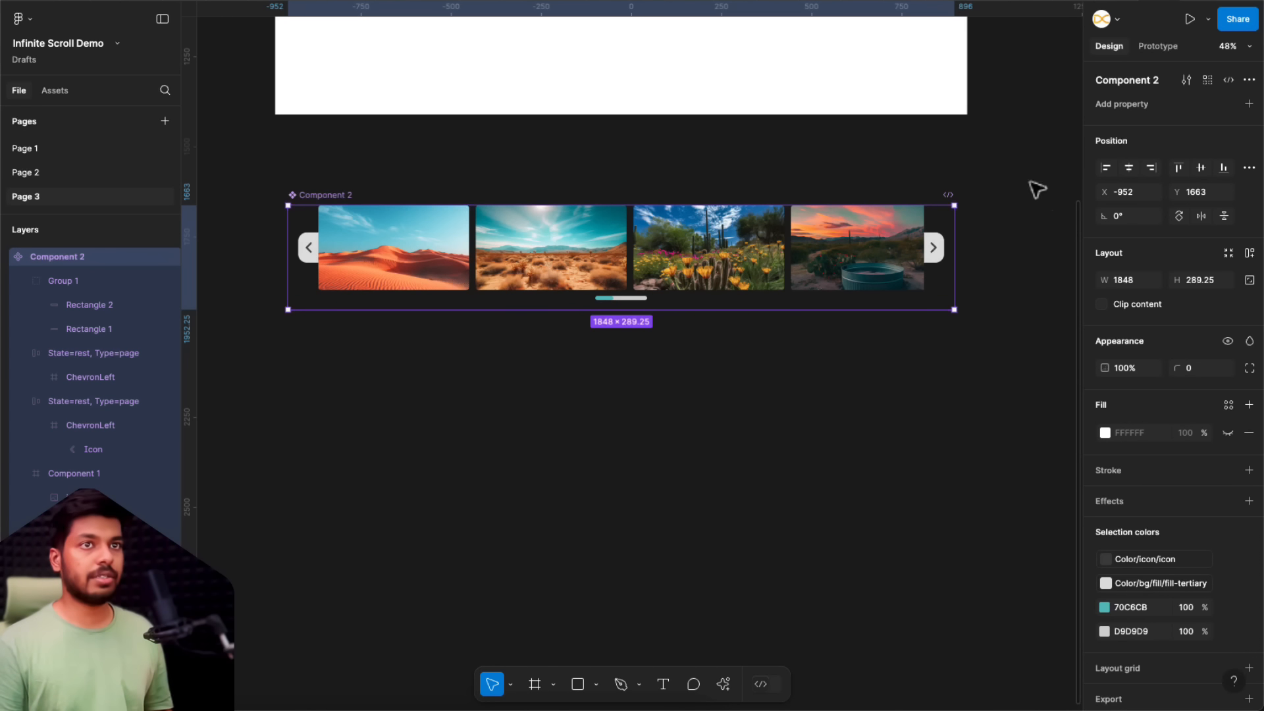
left_click(1249, 105)
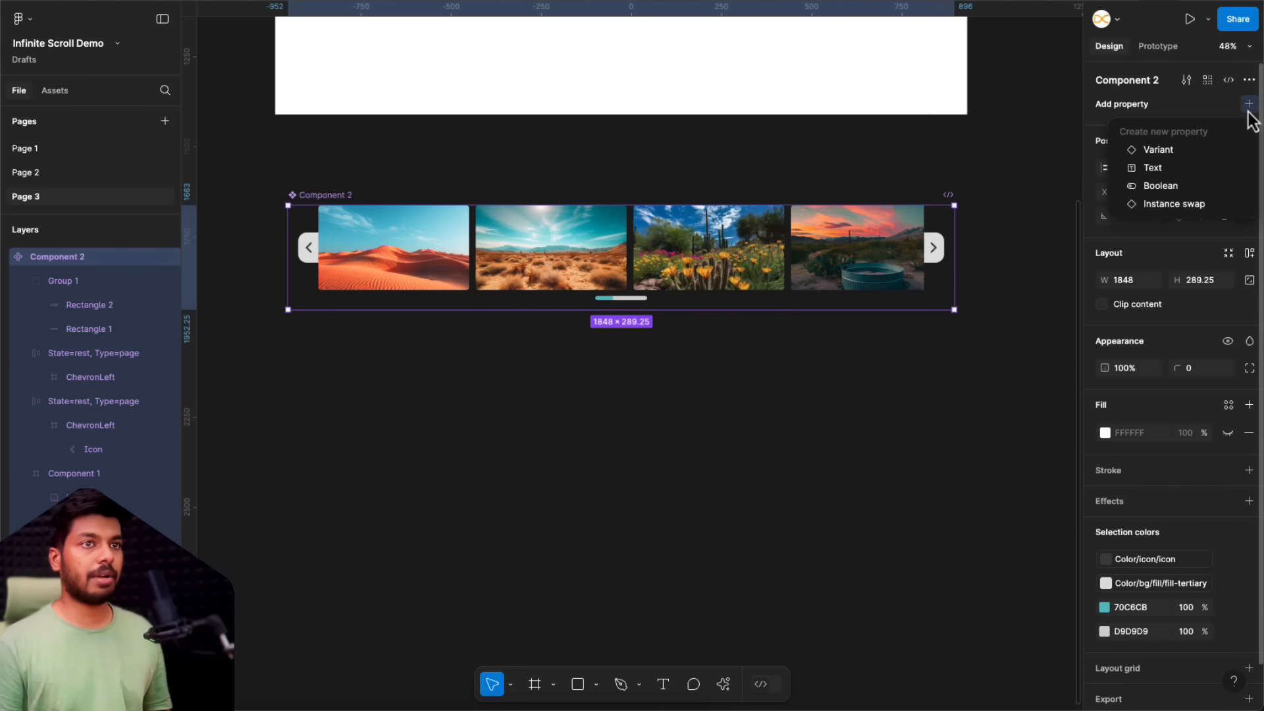
left_click(1166, 156)
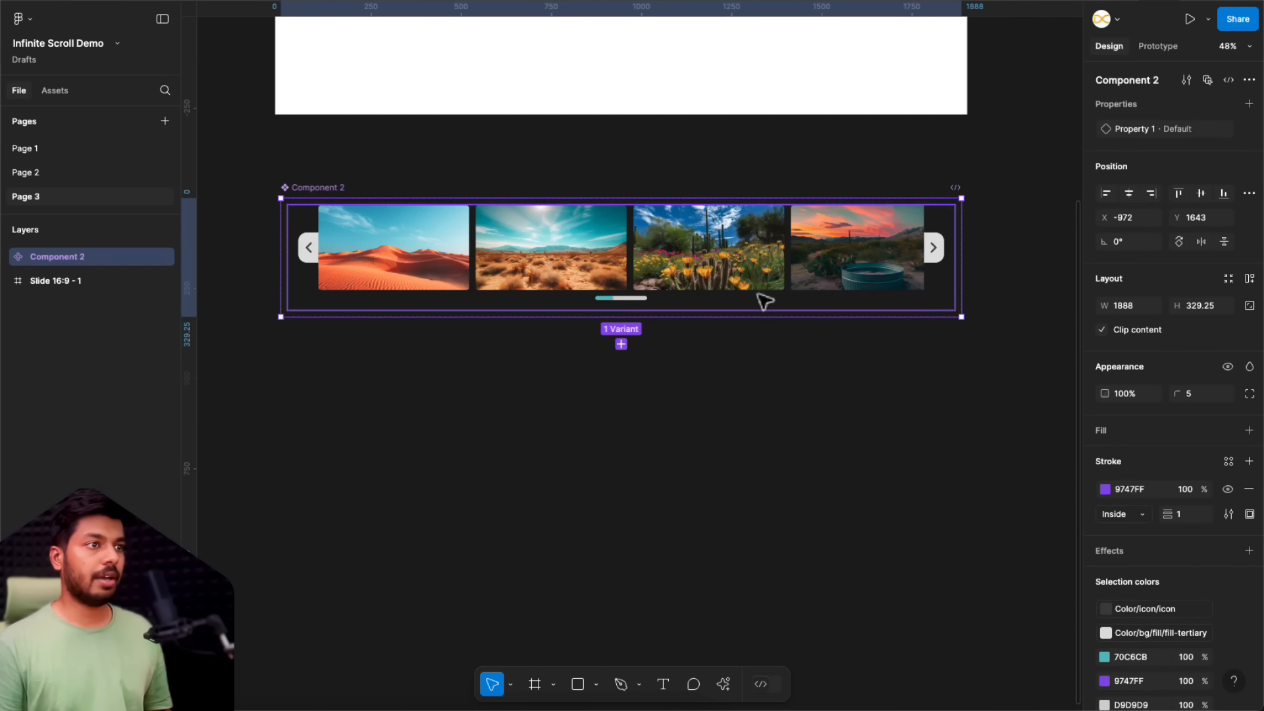
Step: Add two more variants to the Component 2 carousel component, stacked below the default one
left_click(621, 344)
left_click(621, 449)
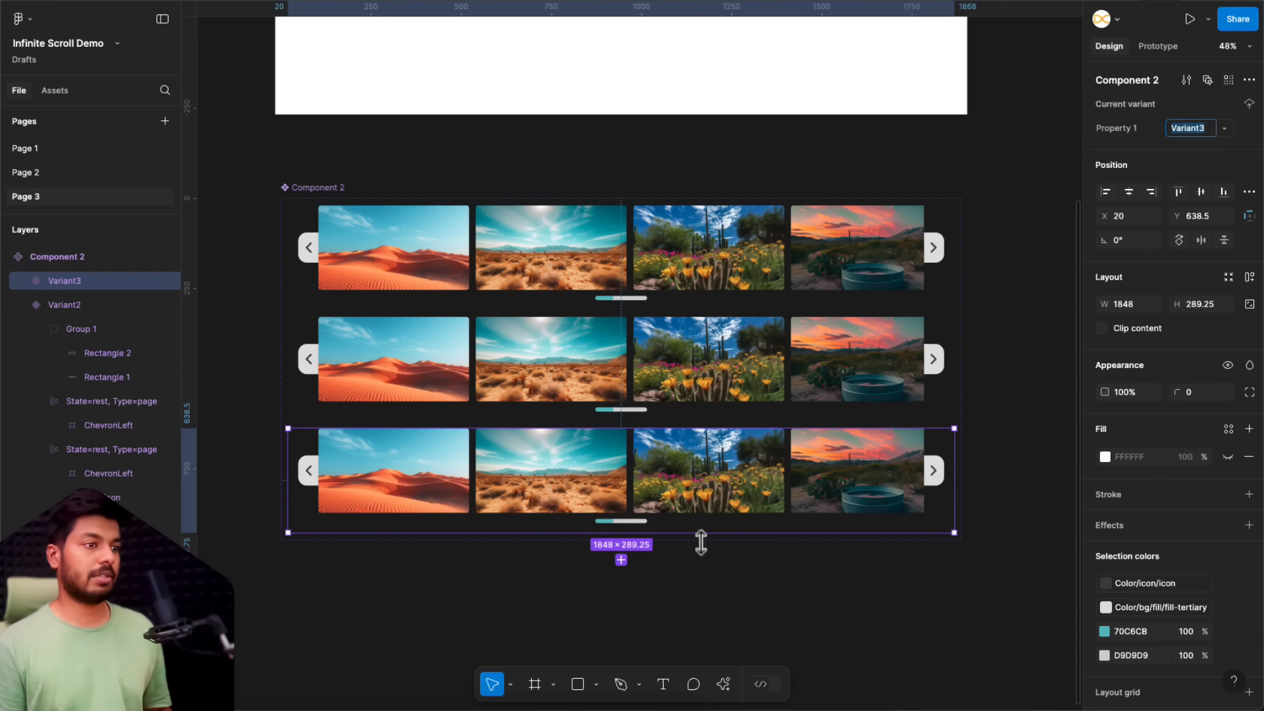
Step: Shift all eight images in the second variant left until the sunset desert image starts at the left arrow's inner edge
left_click(718, 364)
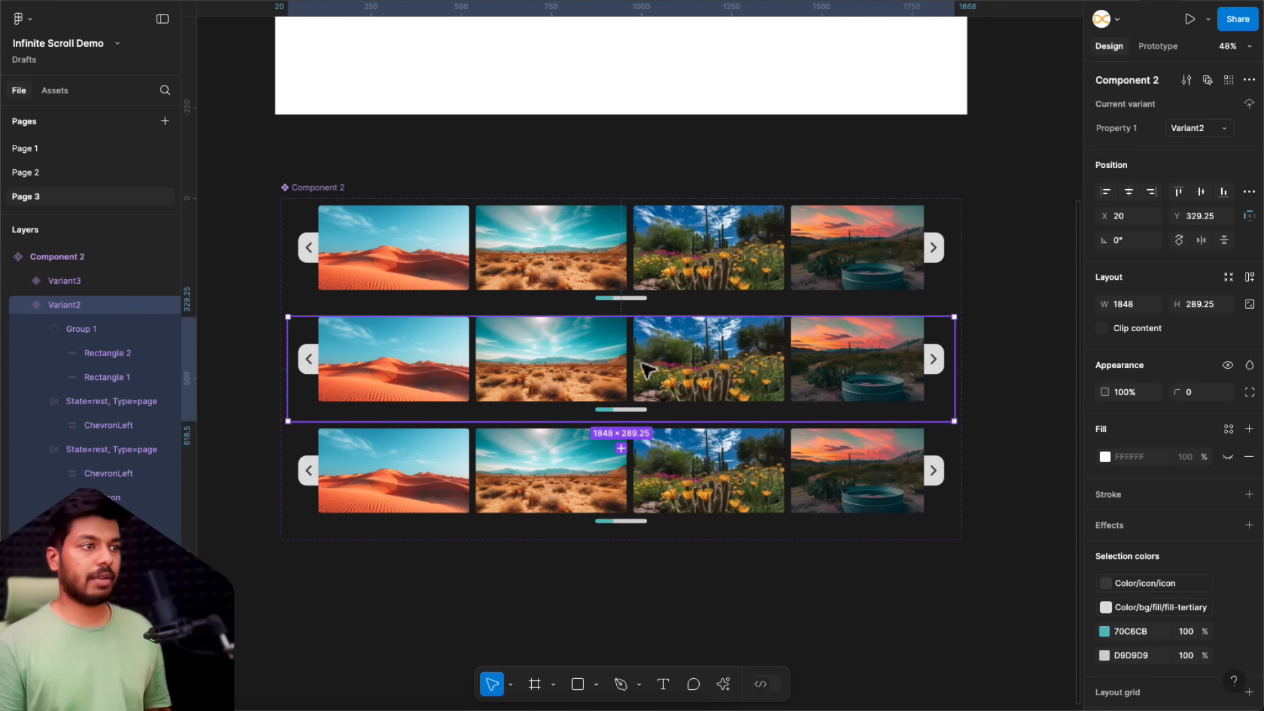
left_click(549, 370)
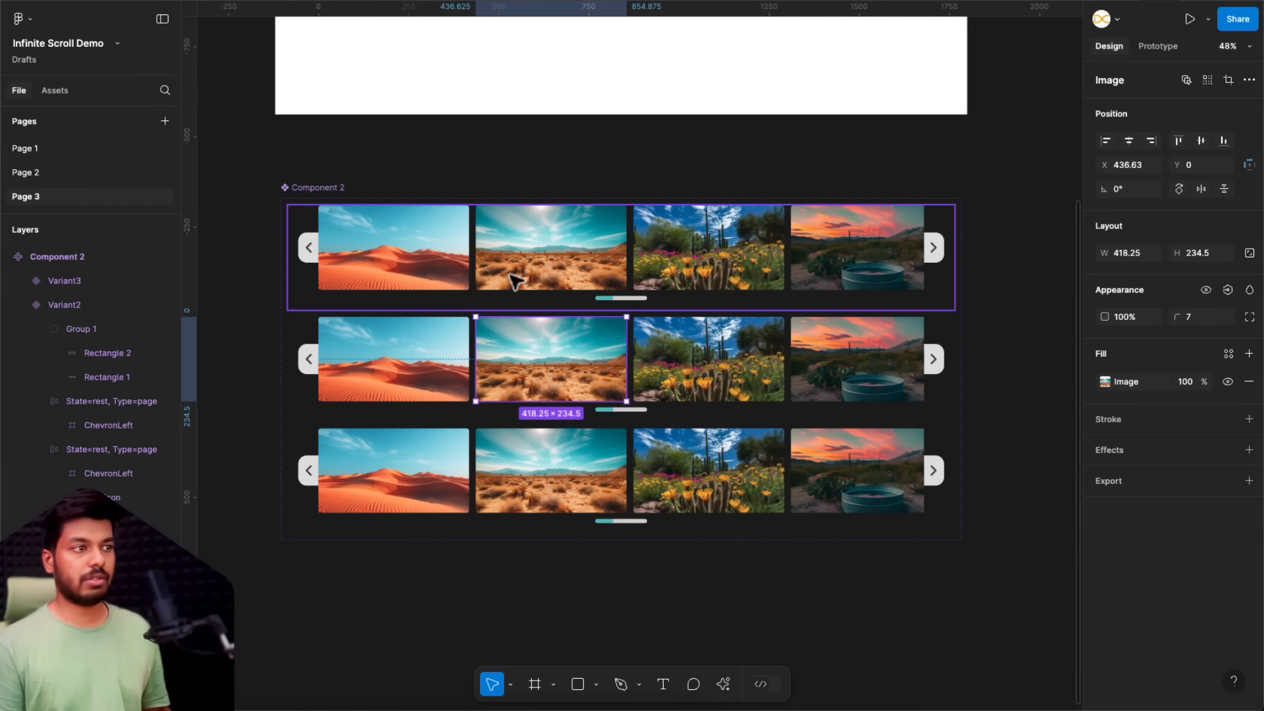
key("Escape")
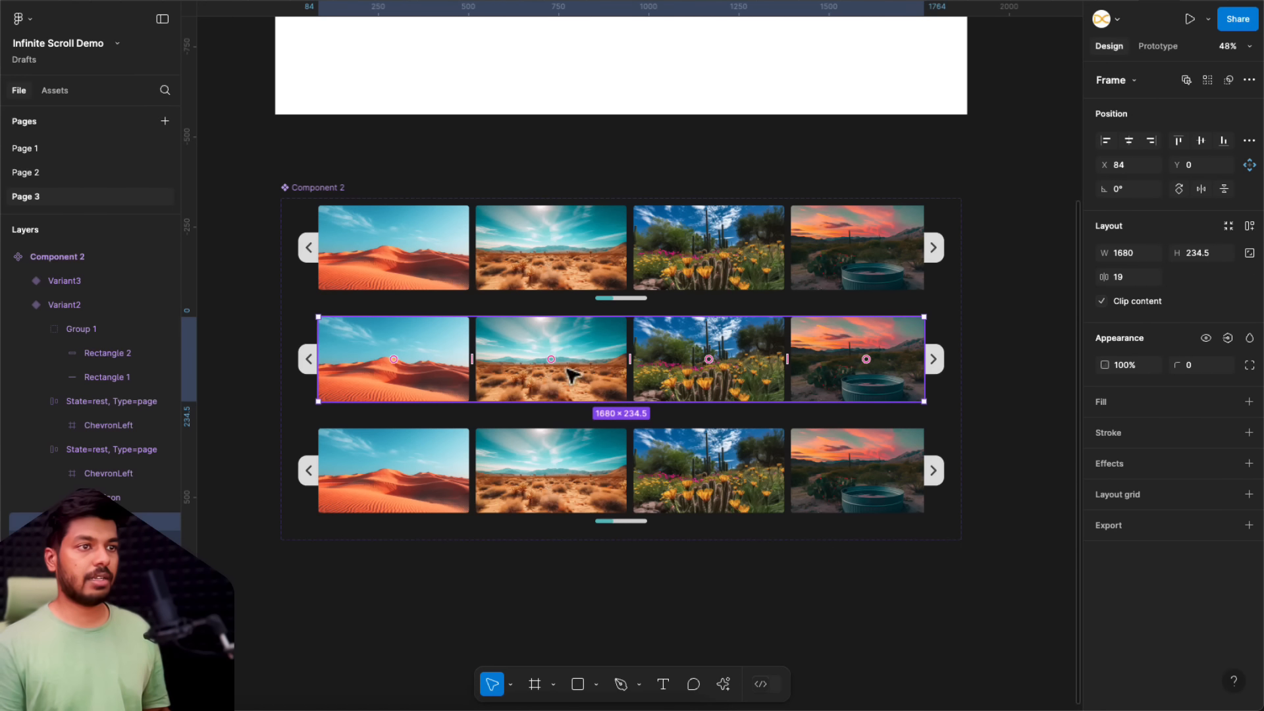
key("Return")
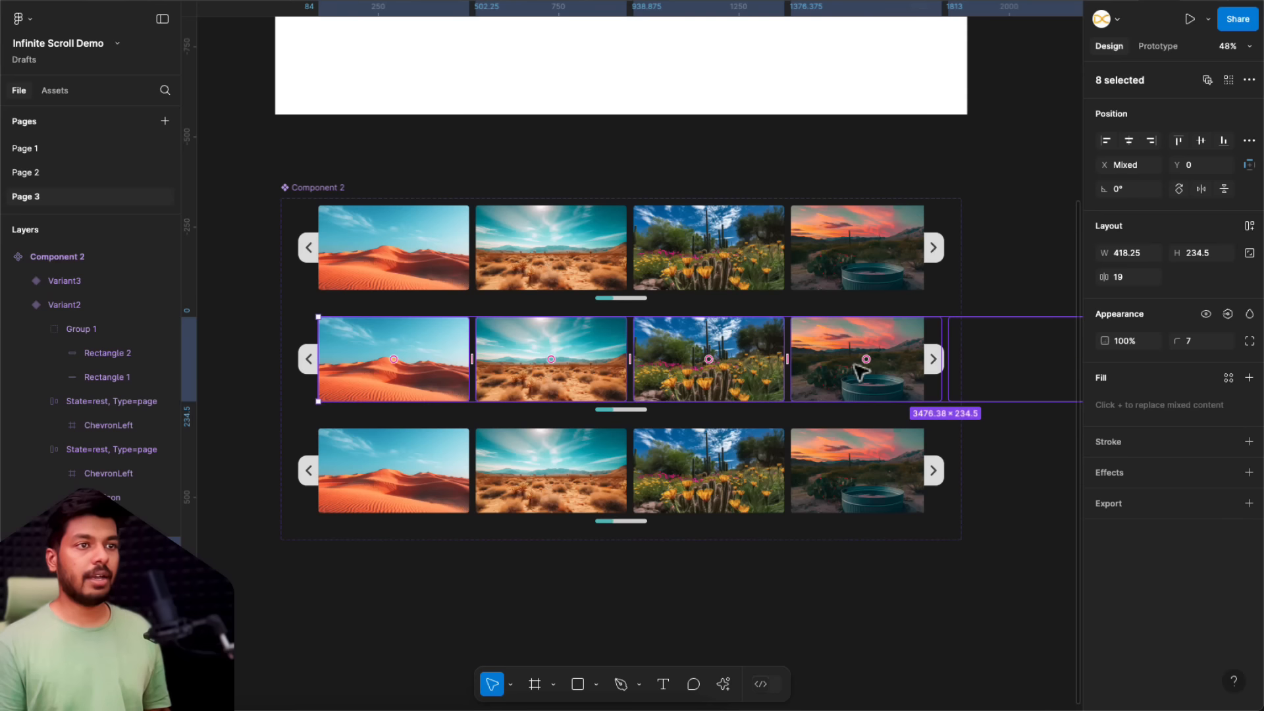
left_click_drag(844, 349, 370, 386)
scroll(290, 360, "up", 10)
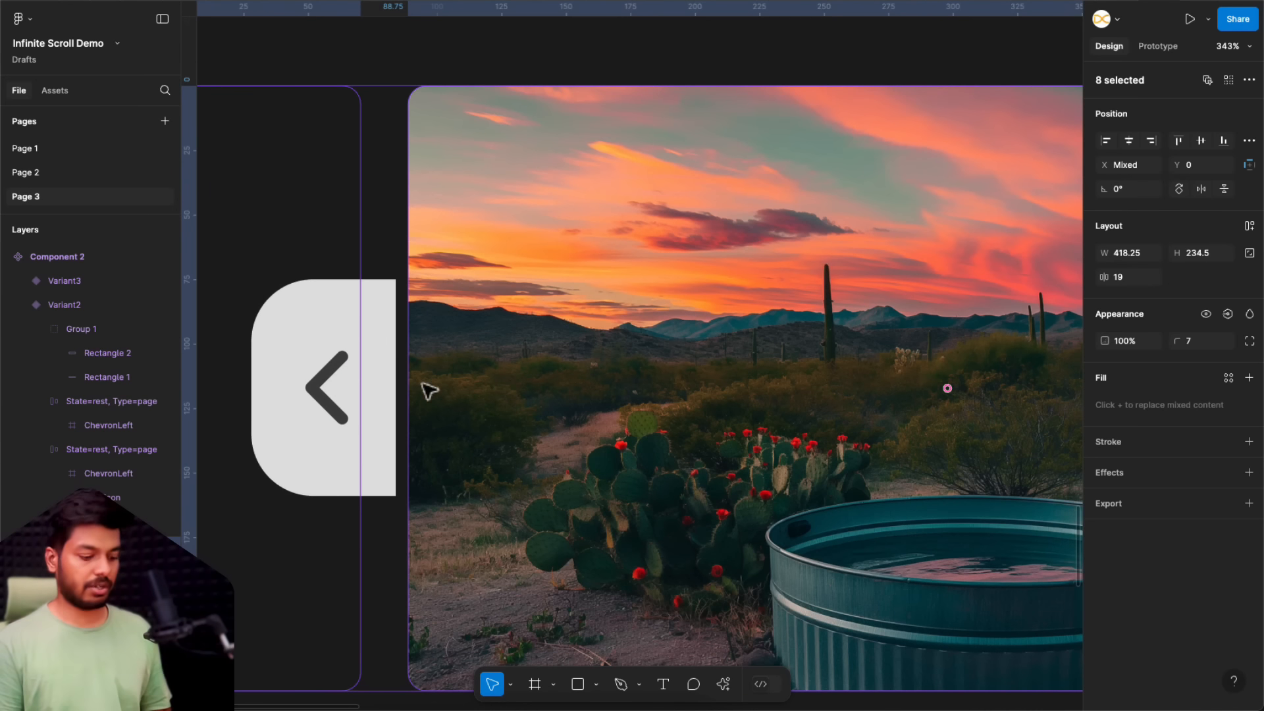
key("Left")
key("Left")
key("Left")
key("Left")
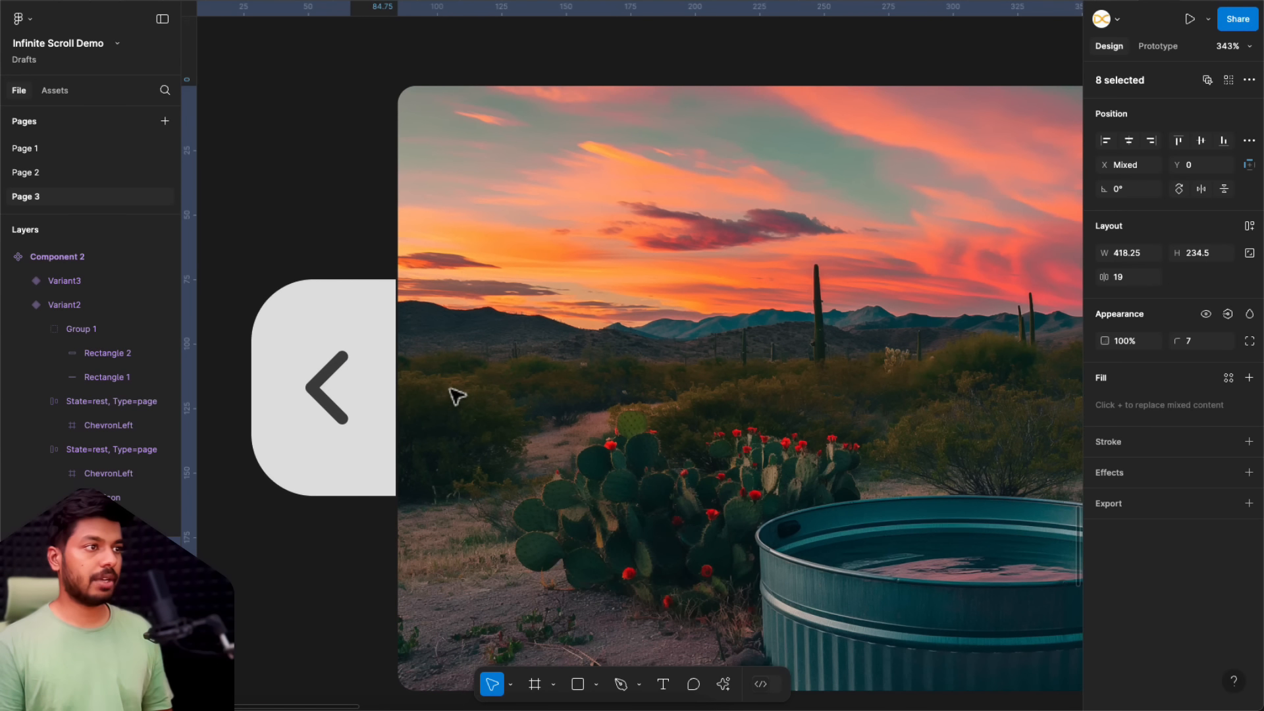
key("Left")
scroll(409, 335, "down", 10)
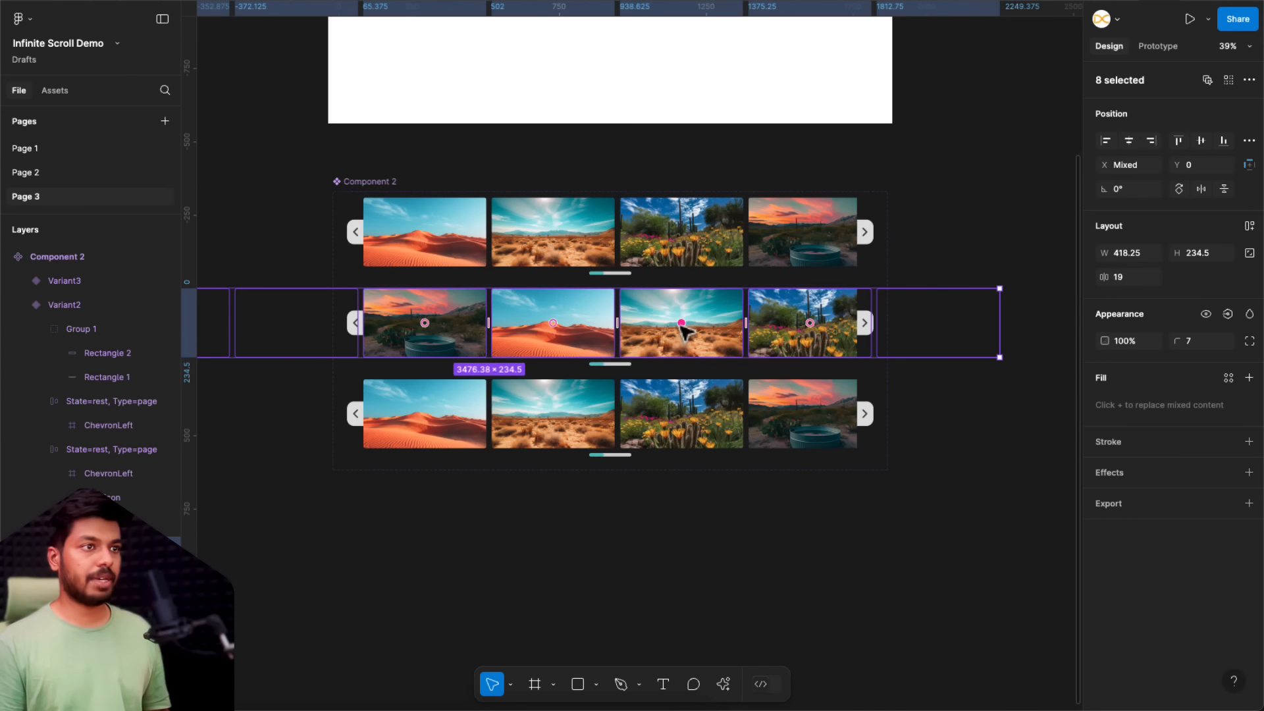
Step: Align all eight images in the third variant to the right edge of their frame
left_click(797, 431)
key("Return")
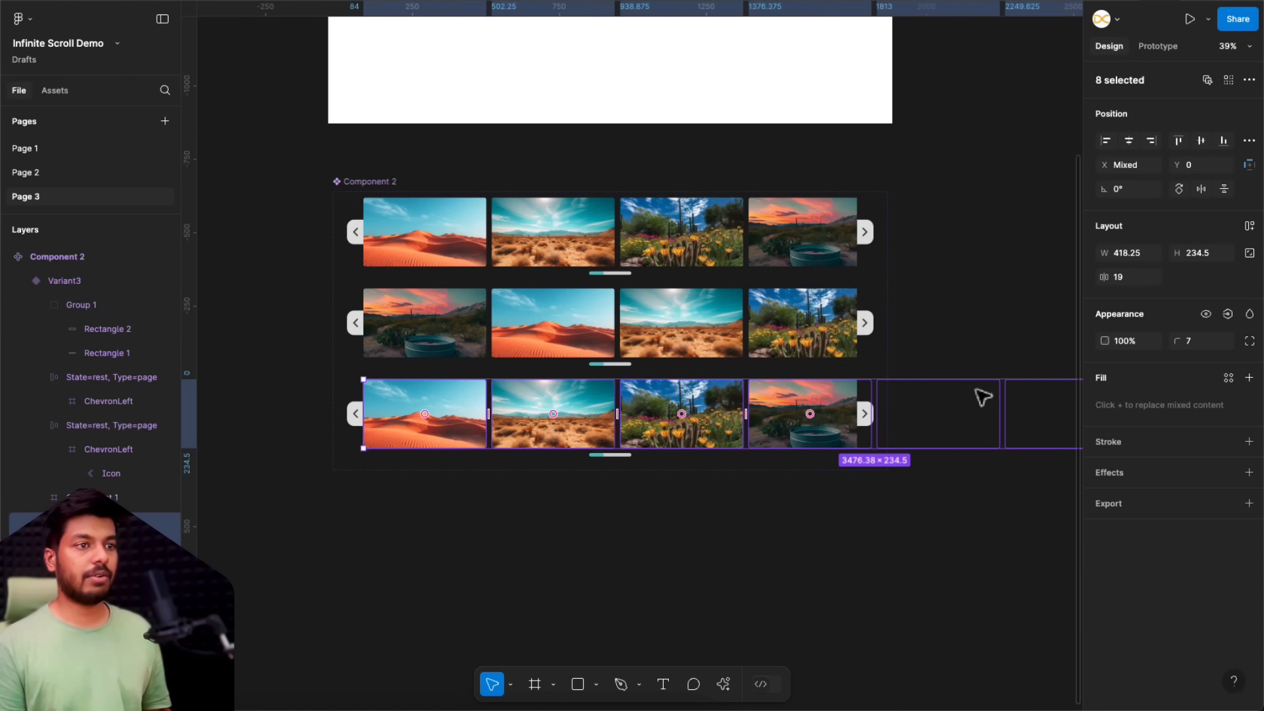
left_click(1151, 140)
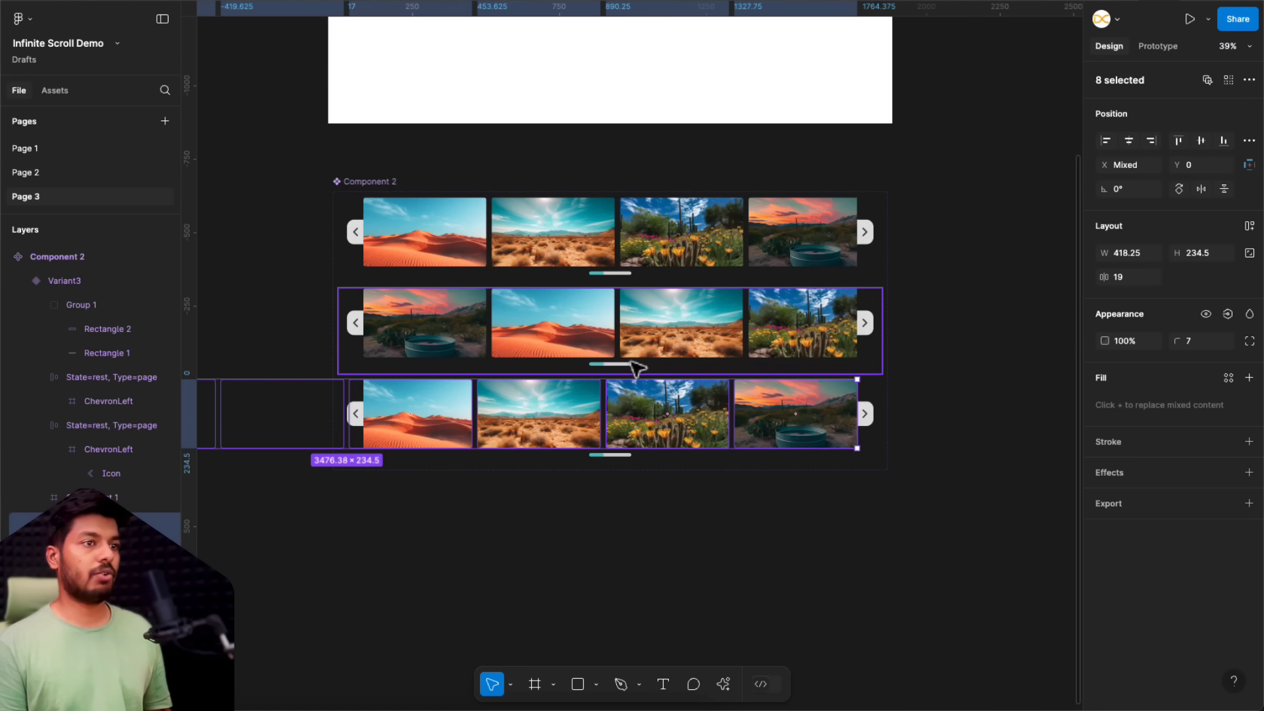
Step: Centre the short teal bar horizontally within the second variant's progress indicator
scroll(607, 369, "up", 5)
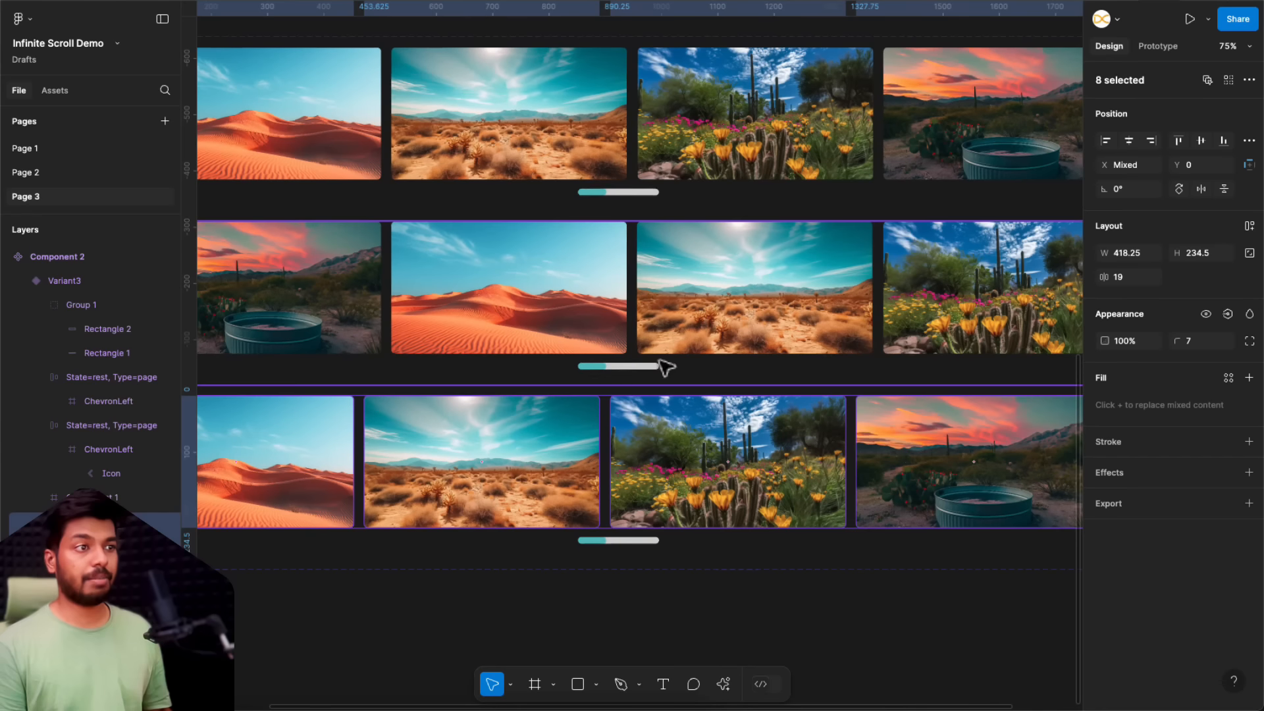
double_click(601, 368)
scroll(600, 369, "up", 4)
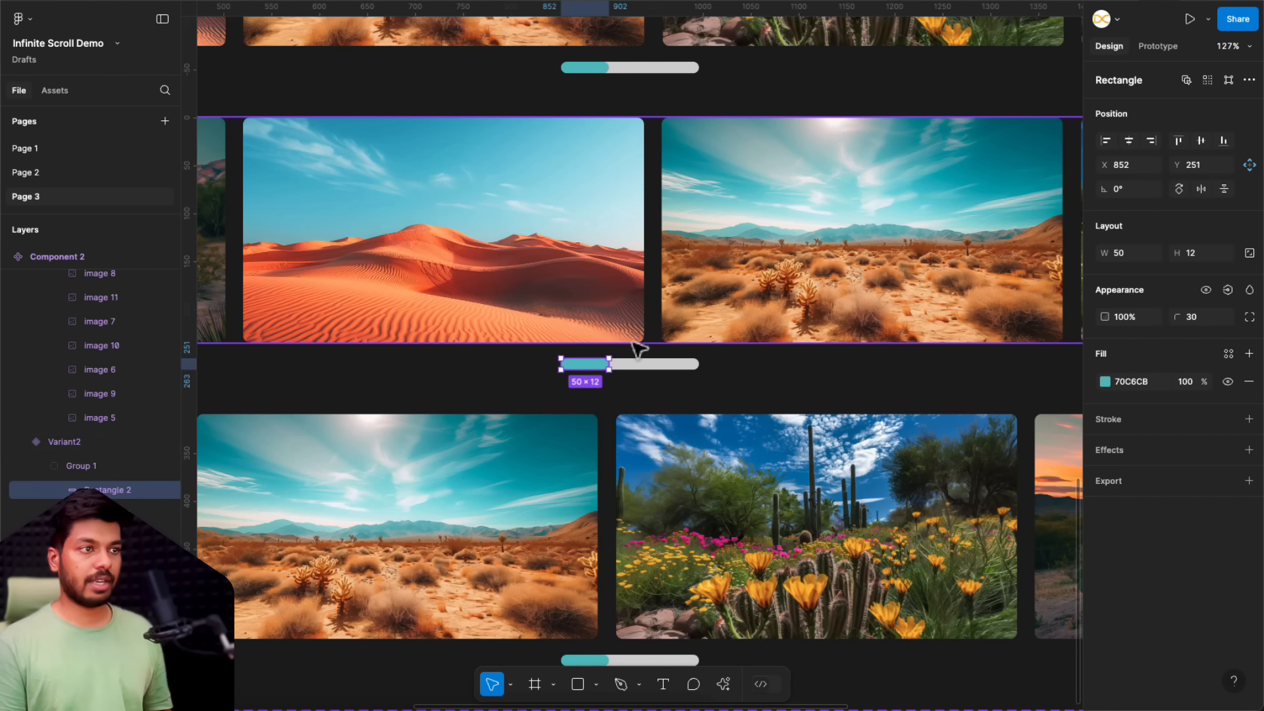
left_click(1130, 141)
Step: Align the short teal bar to the right end of the third variant's progress indicator
scroll(593, 450, "down", 5)
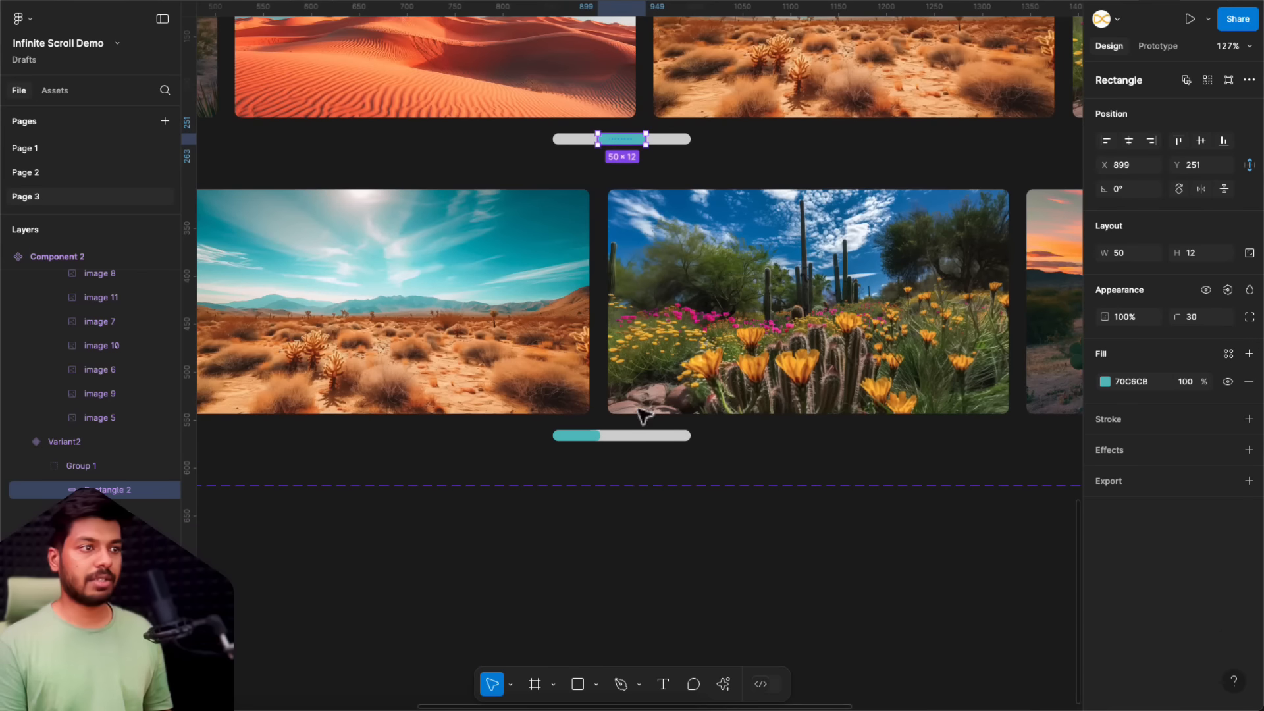
double_click(588, 437)
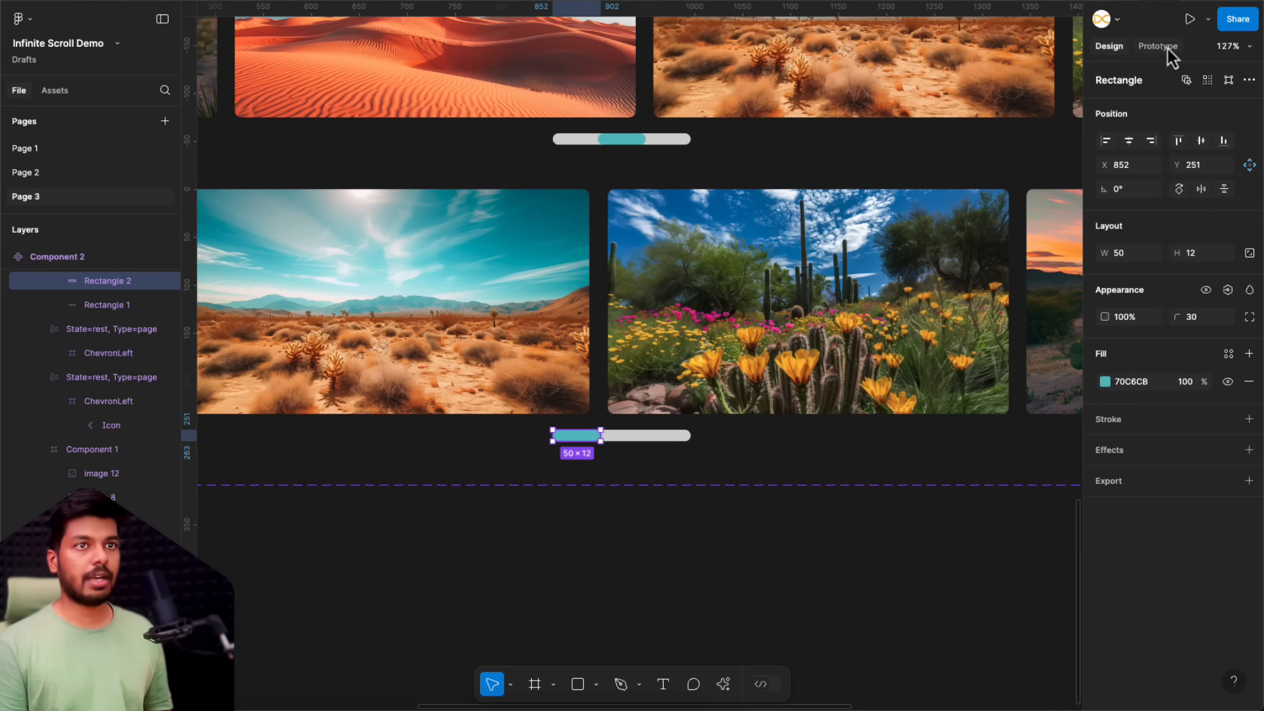
left_click(1153, 140)
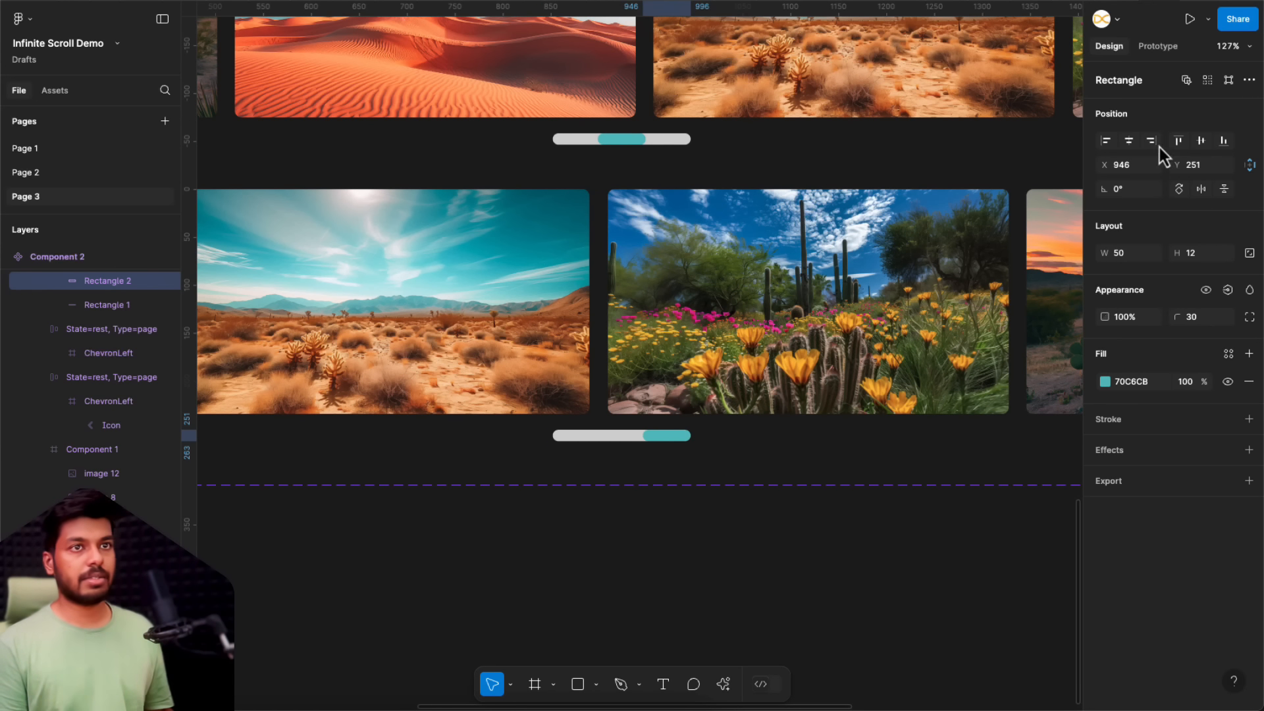
left_click(507, 560)
key("shift+1")
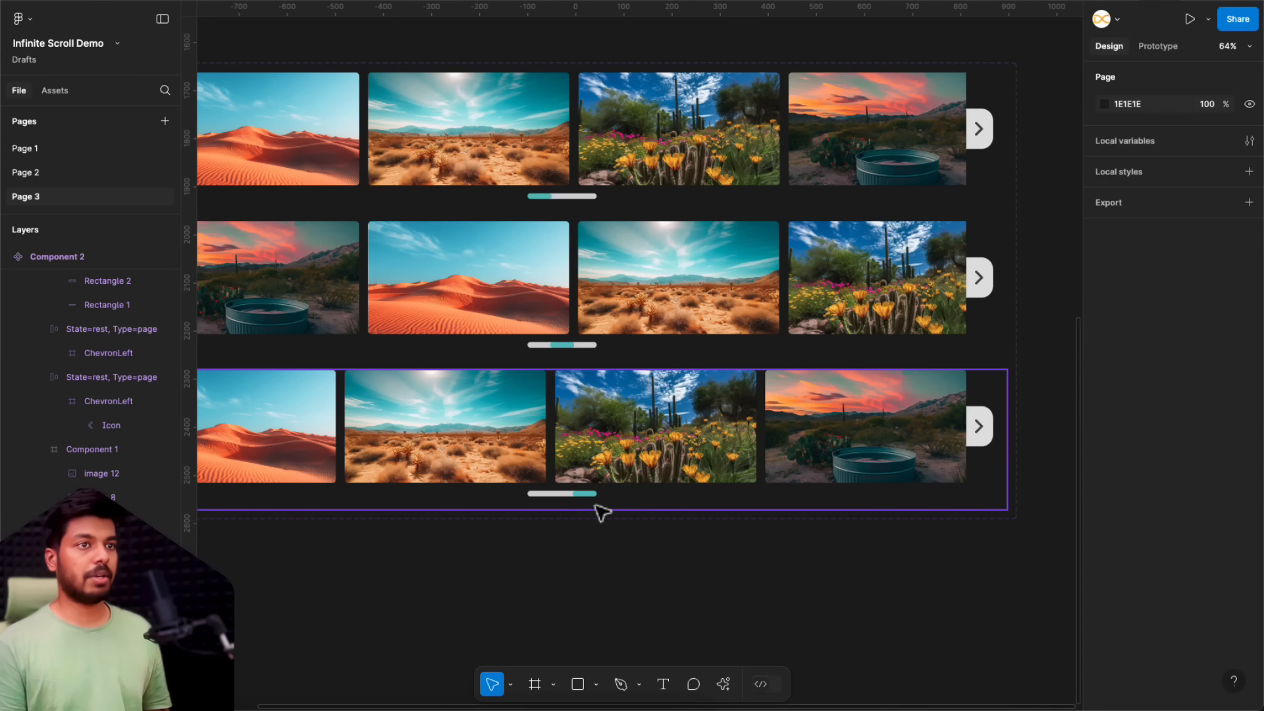
scroll(602, 512, "down", 3)
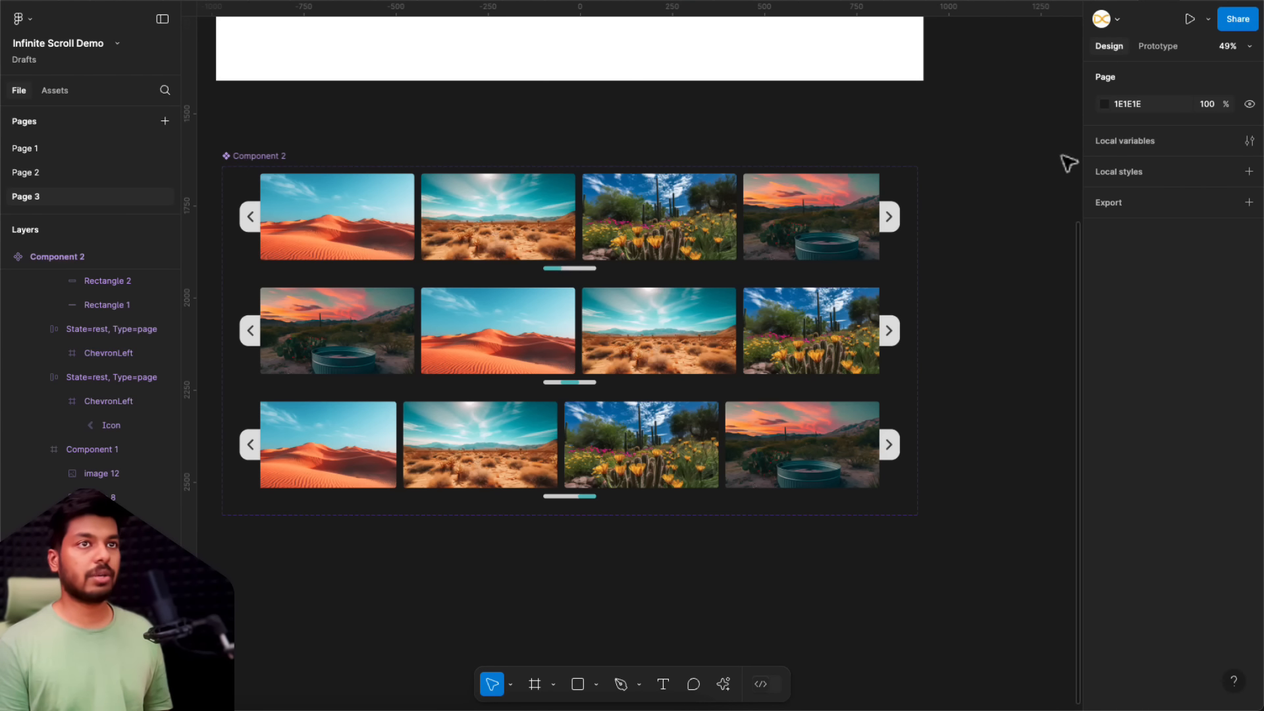
Step: Link the default variant's right arrow to Variant2 with an on-click Change to interaction using Smart animate, Ease out and 650 ms
left_click(1157, 48)
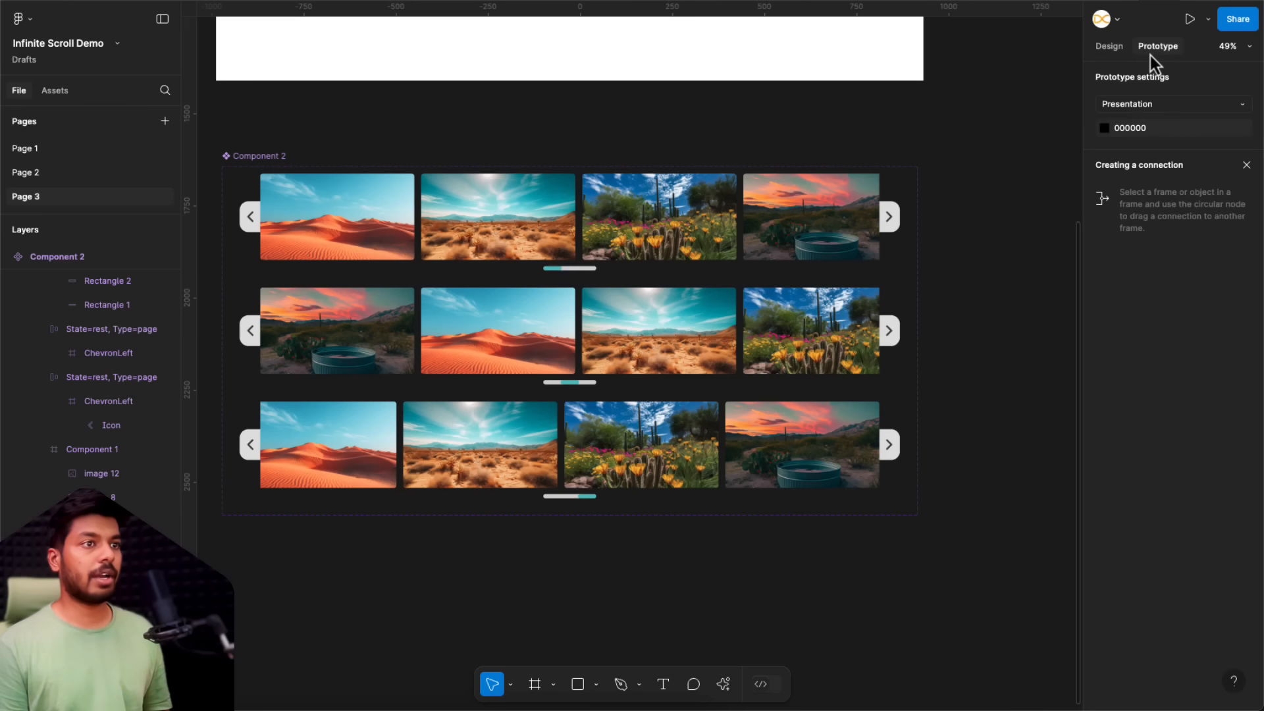
left_click(894, 221)
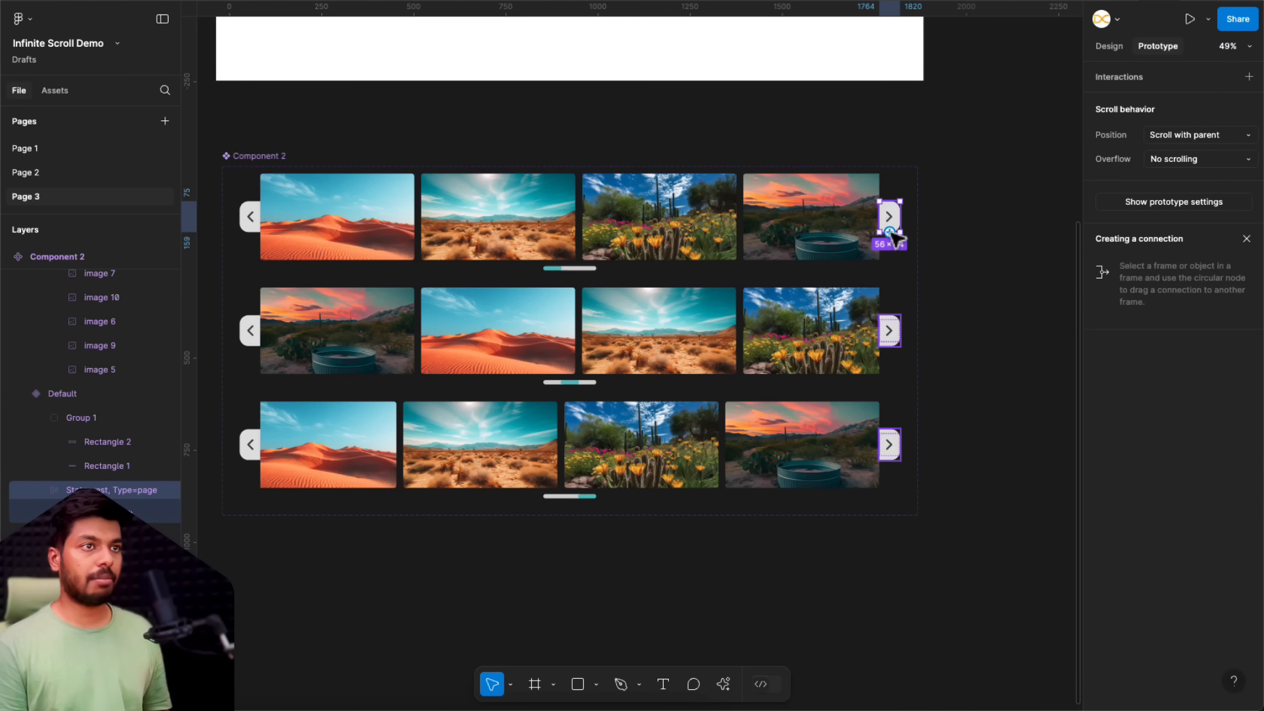
left_click_drag(890, 231, 759, 310)
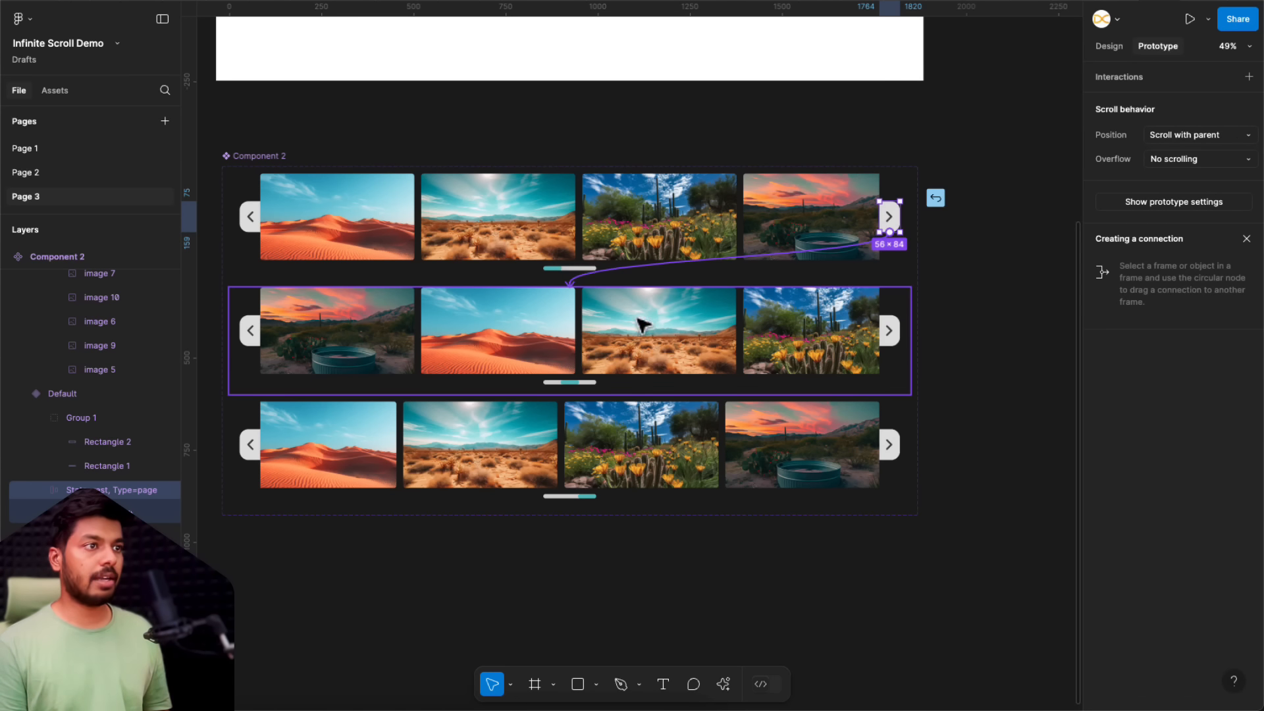
left_click_drag(642, 324, 642, 327)
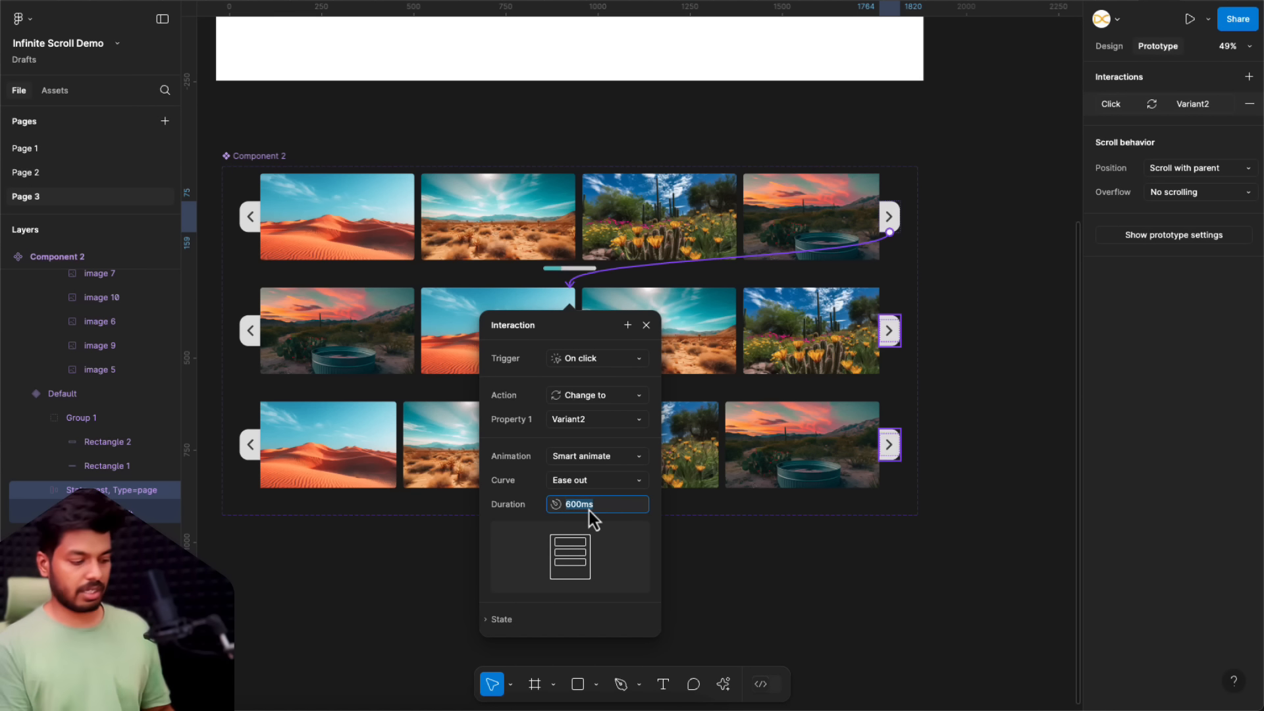
type("50")
key("Return")
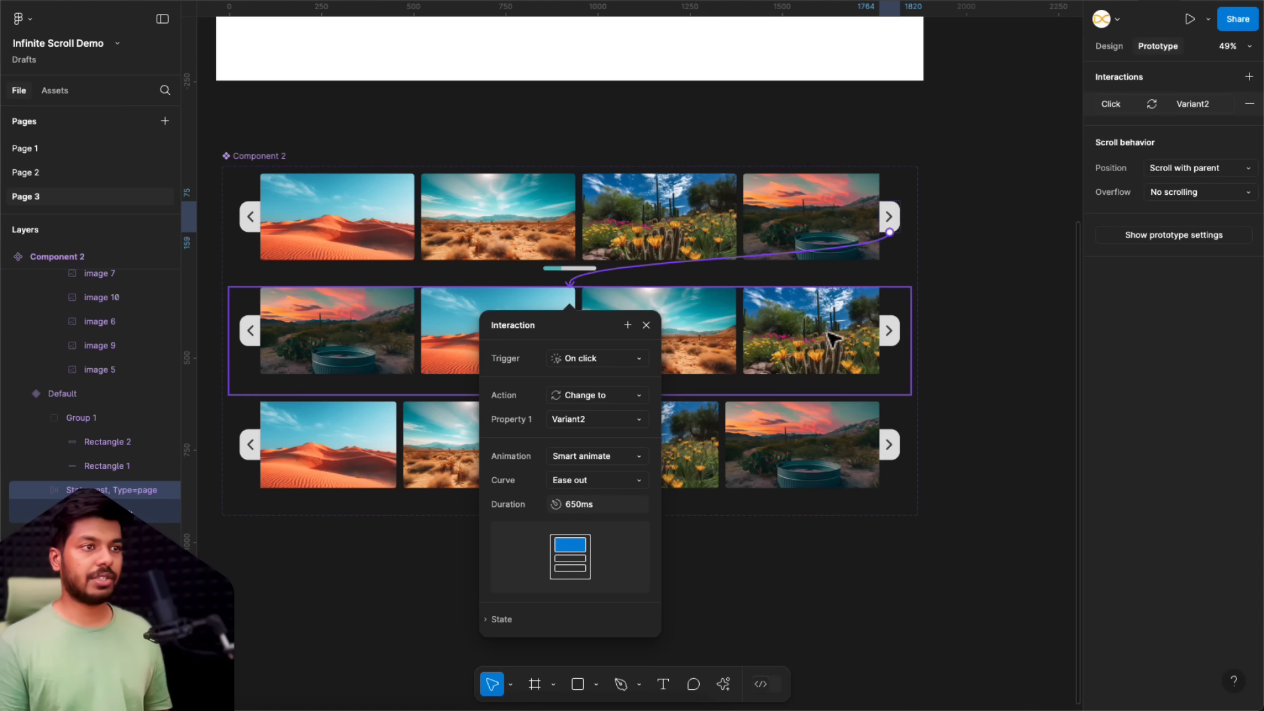
Step: Link the second variant's right arrow to Variant3 and the third variant's left arrow back to Variant2, both on click
left_click(890, 332)
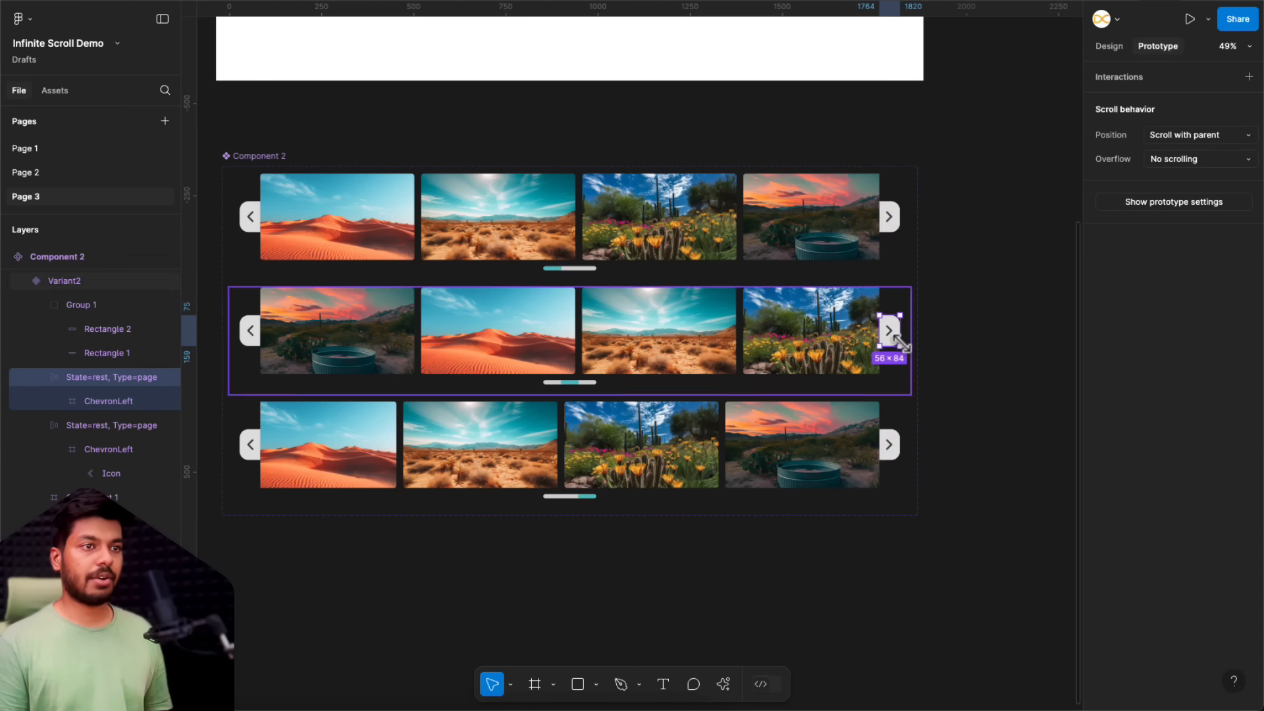
left_click_drag(899, 330, 728, 418)
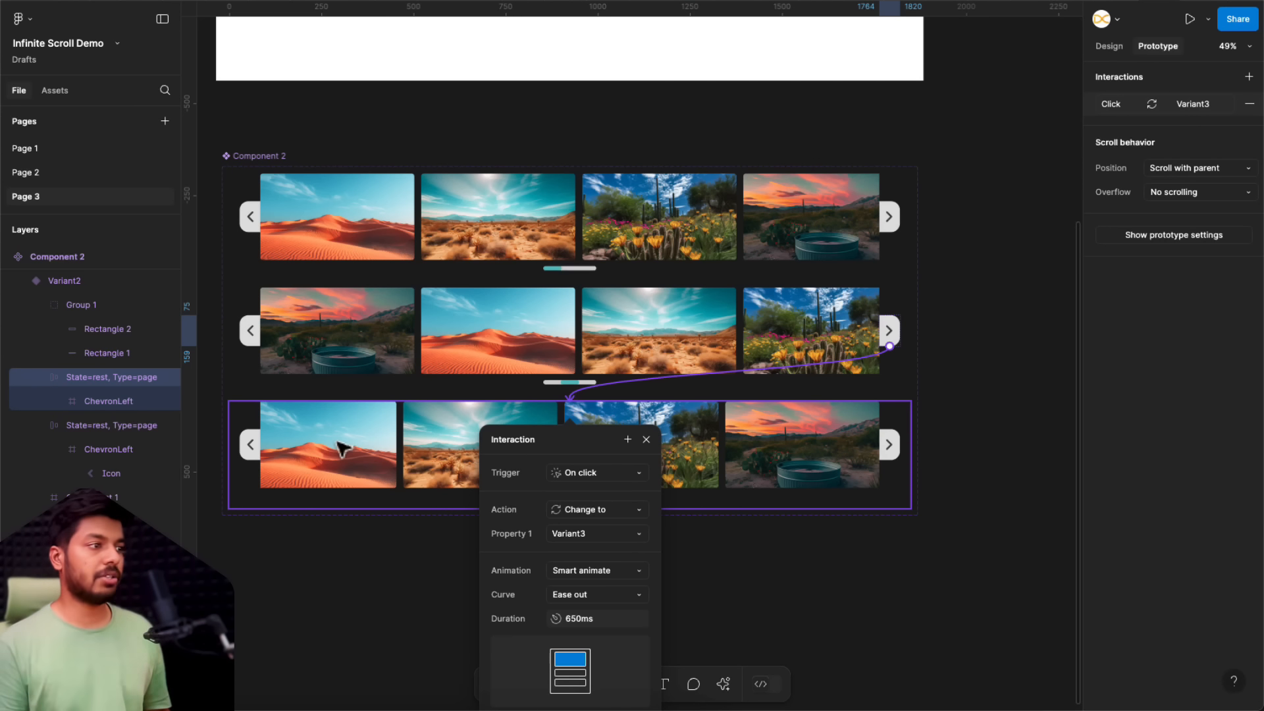
left_click(245, 446)
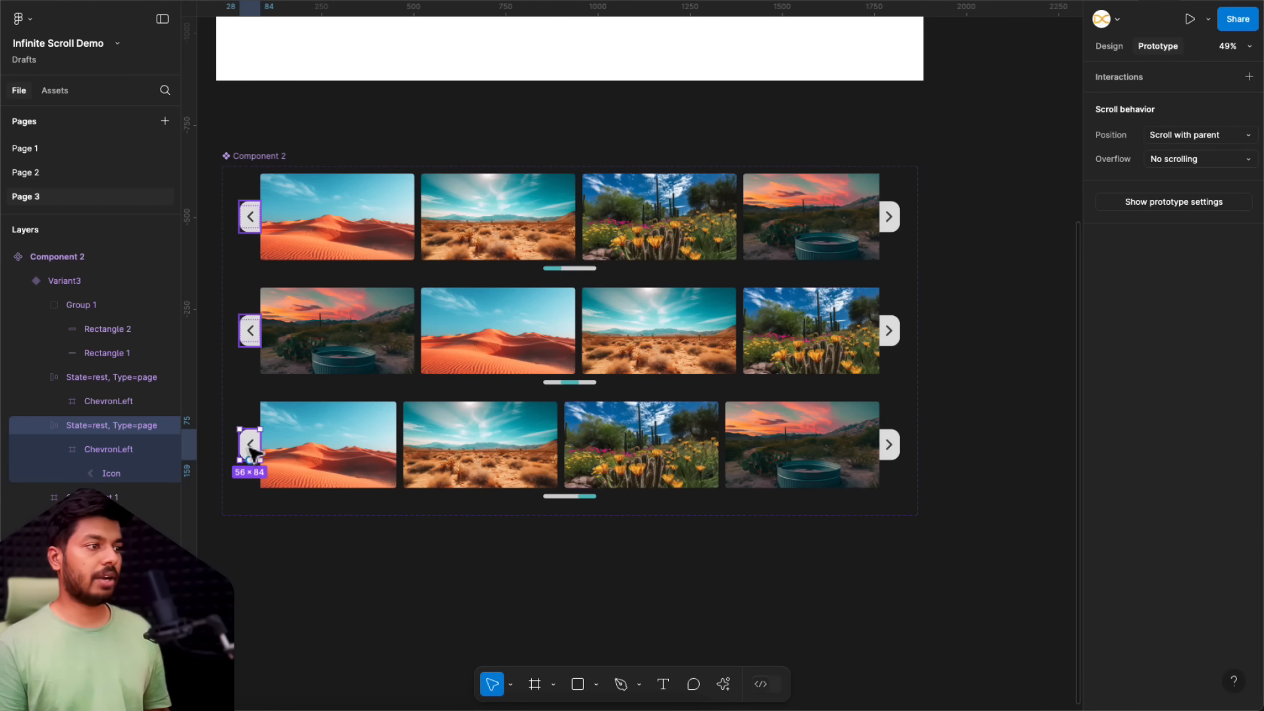
left_click_drag(241, 445, 336, 346)
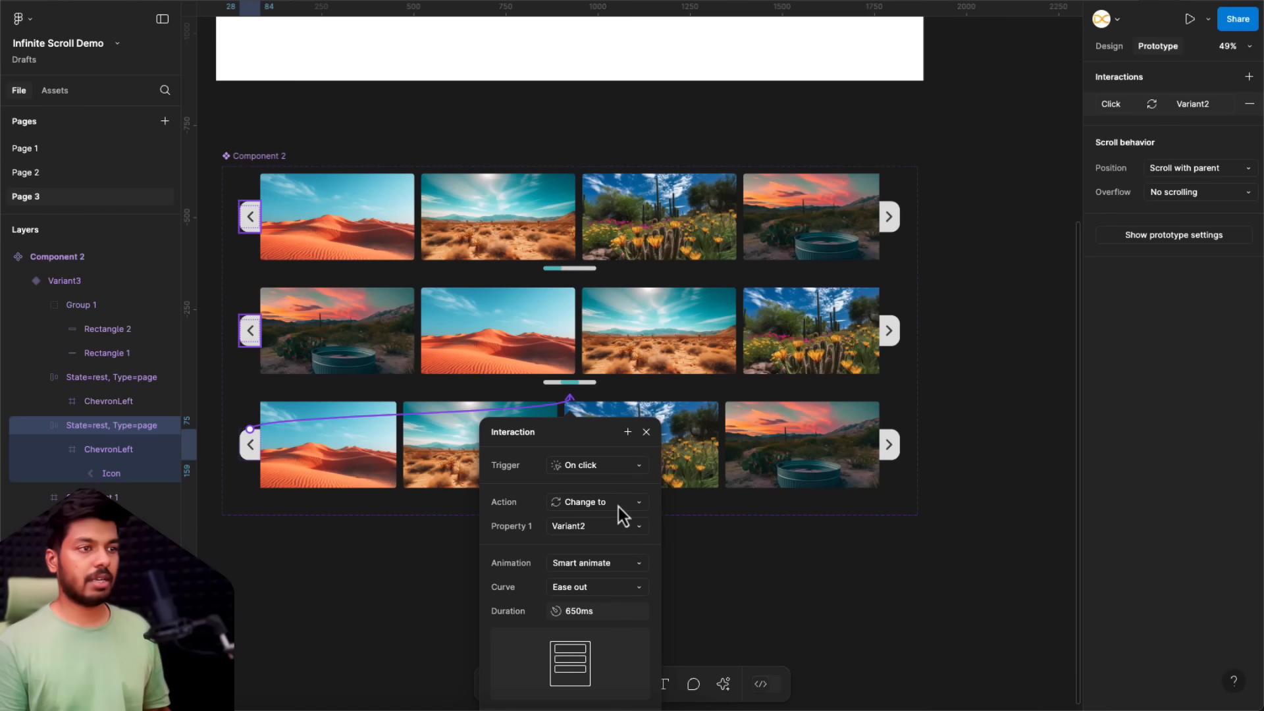
Step: Link the second variant's left arrow back to the Default variant on click with Smart animate
left_click(251, 326)
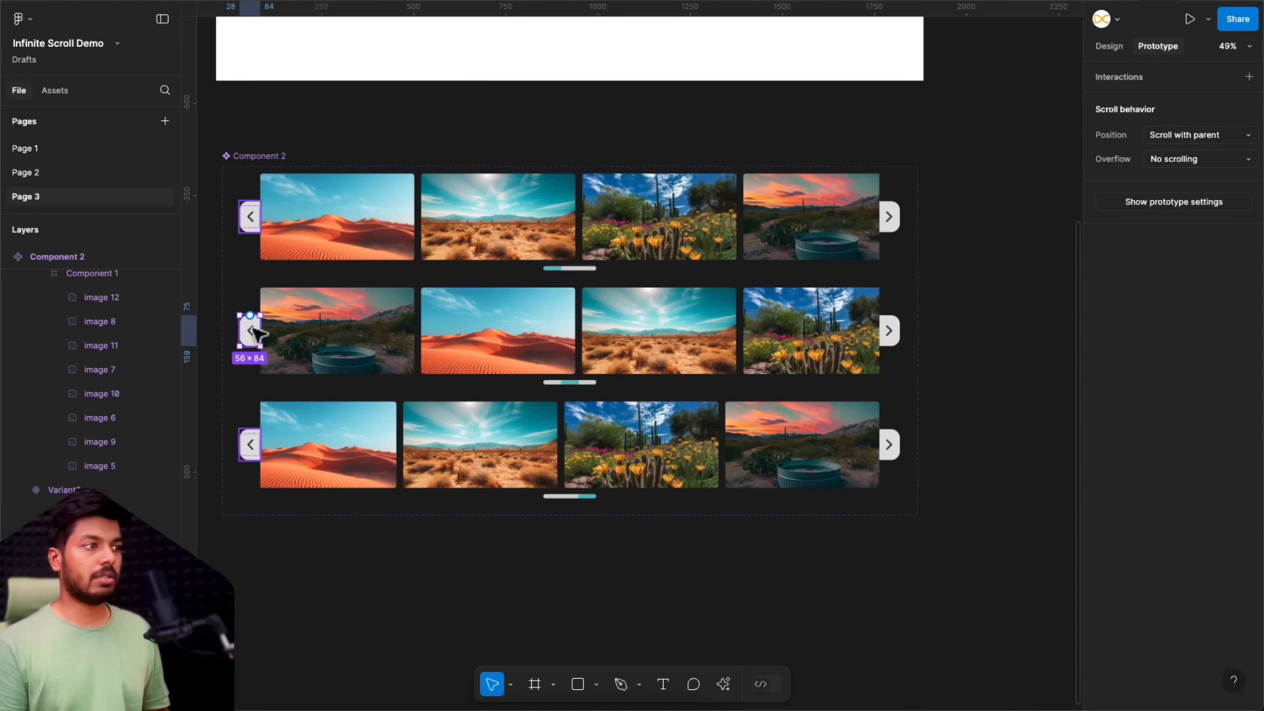
left_click_drag(250, 314, 403, 206)
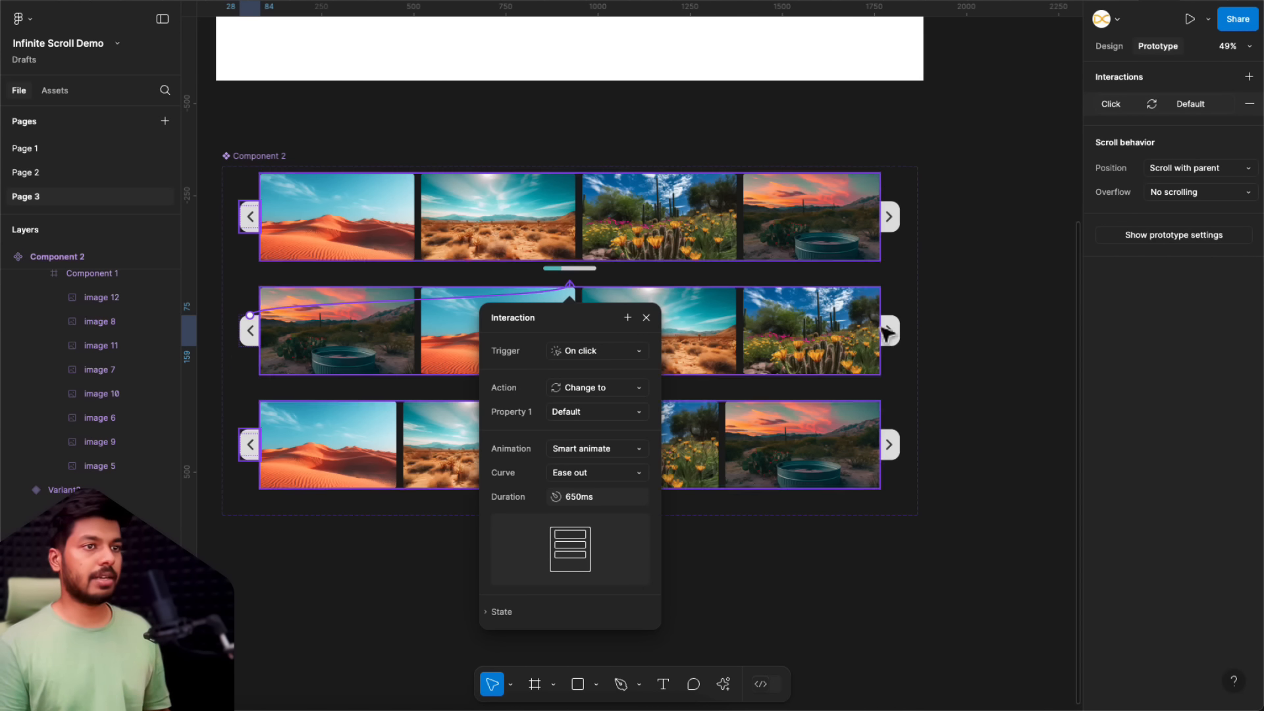
left_click(958, 313)
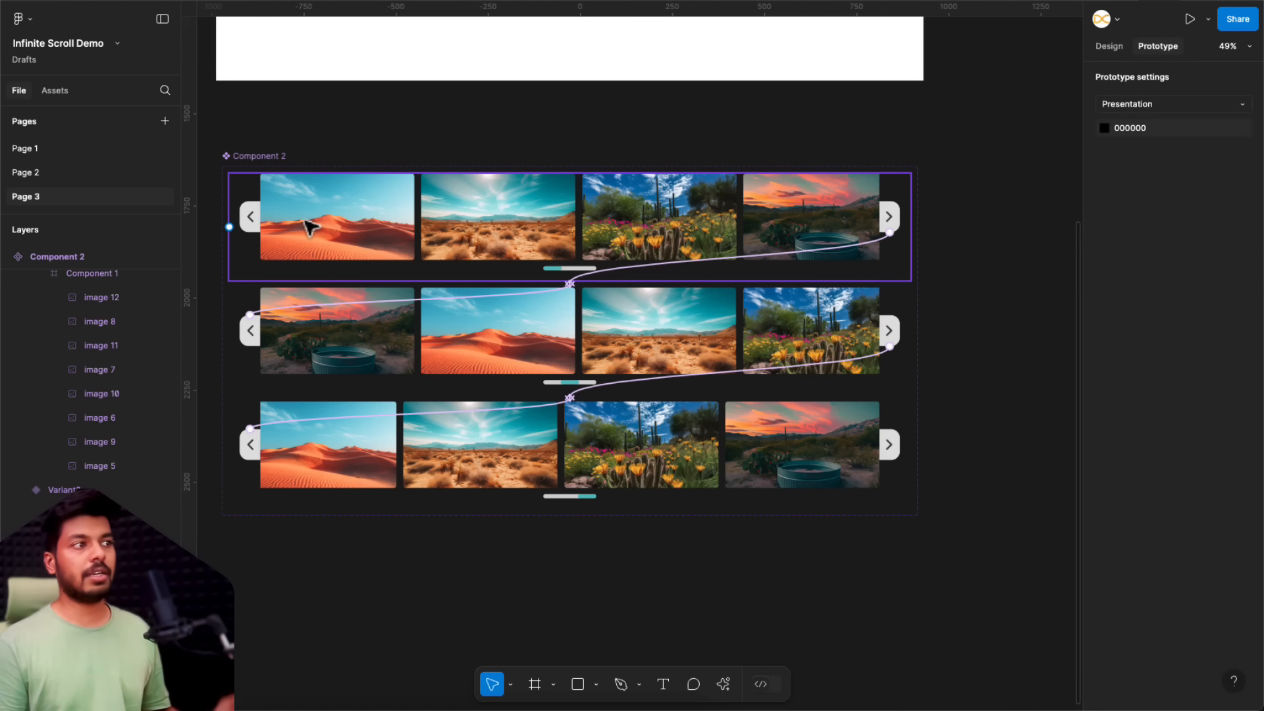
Step: Set the opacity of the default variant's left arrow button to 20%
double_click(251, 219)
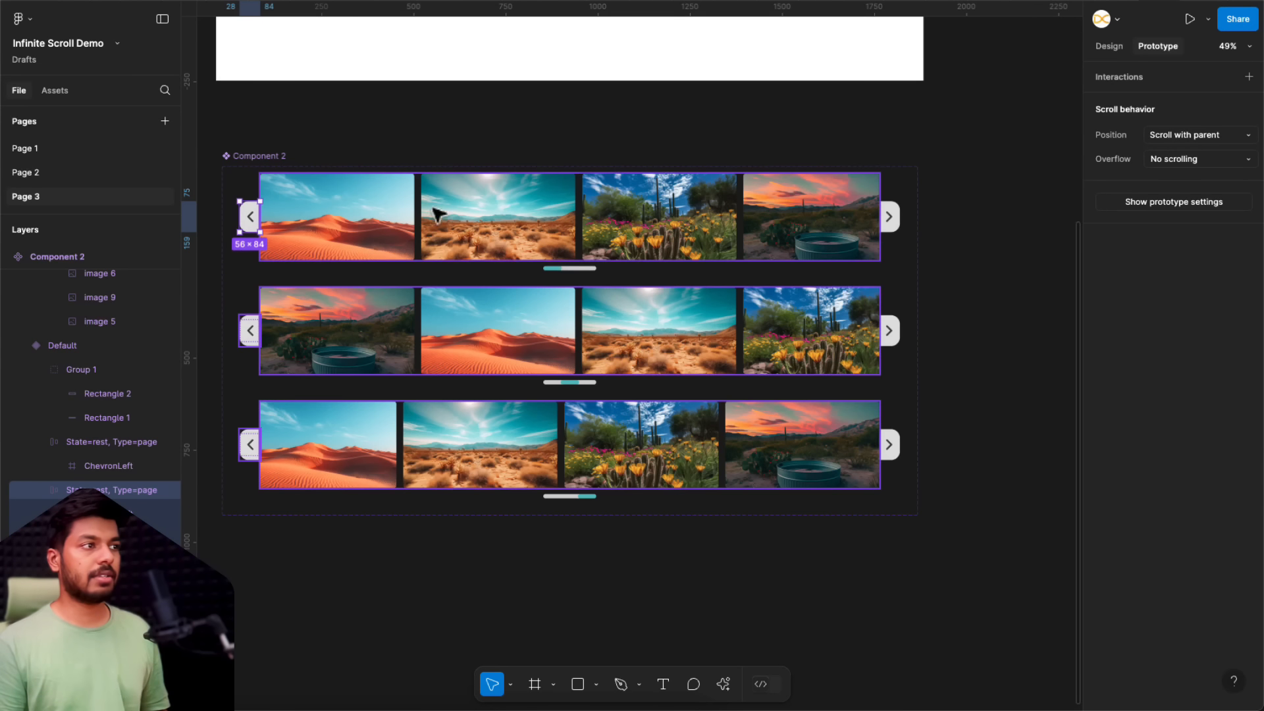
left_click(1117, 52)
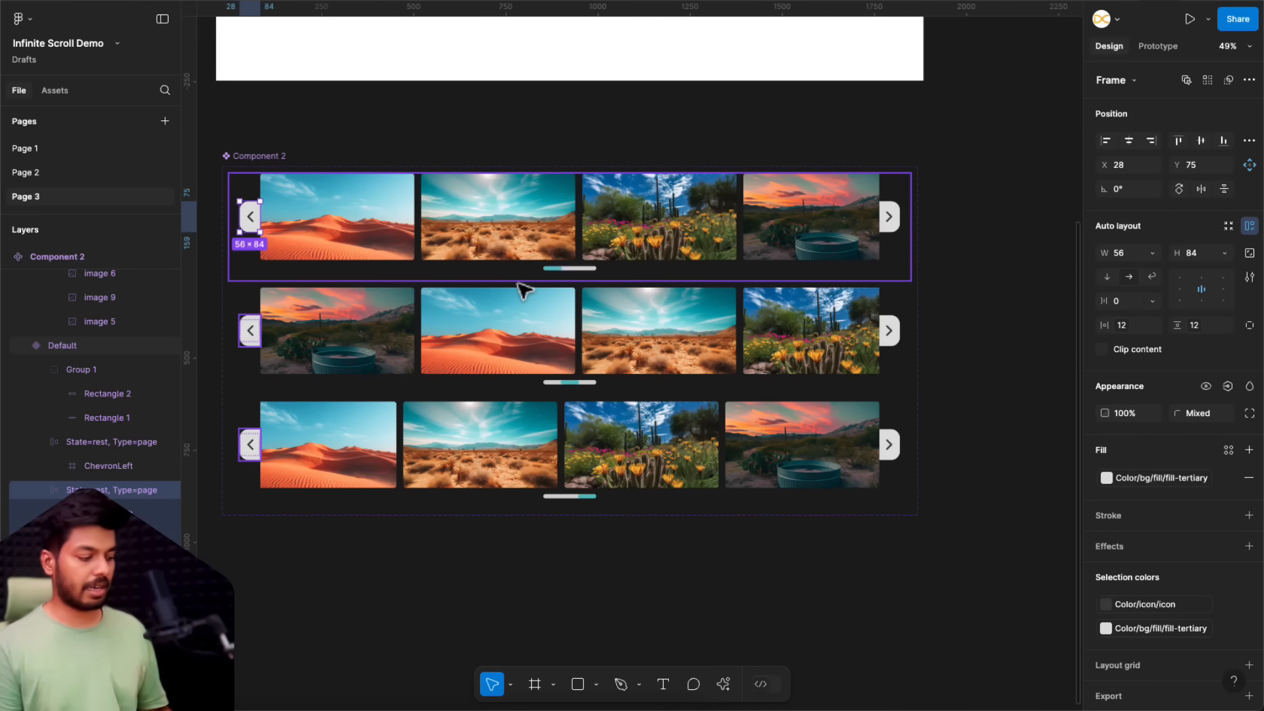
key("2")
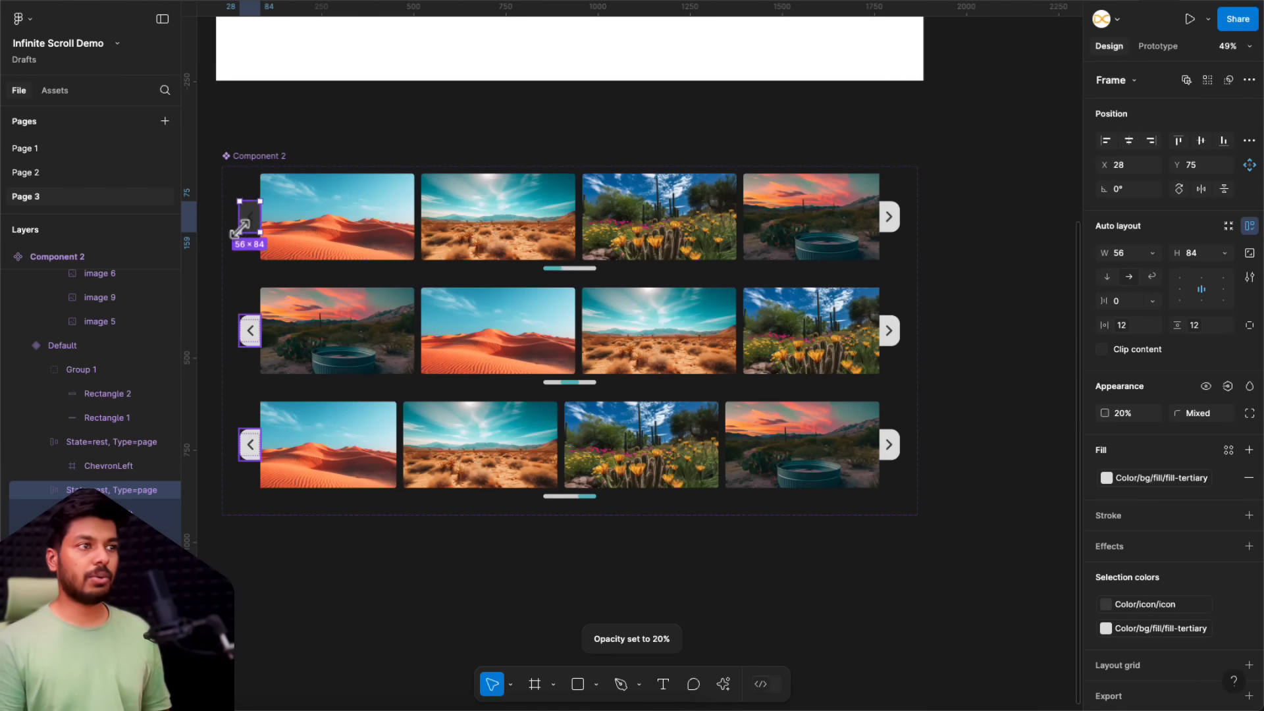
Step: Set the opacity of the third variant's right arrow button to 20%
left_click(896, 458)
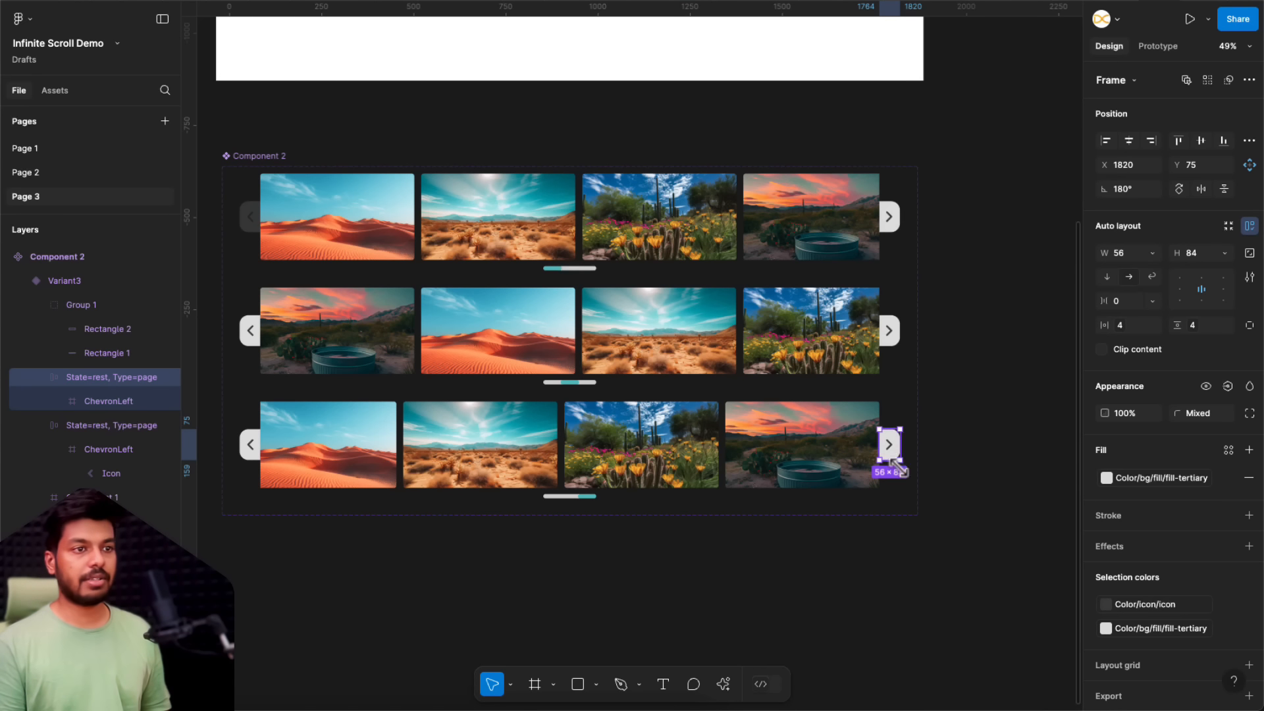
left_click(1126, 419)
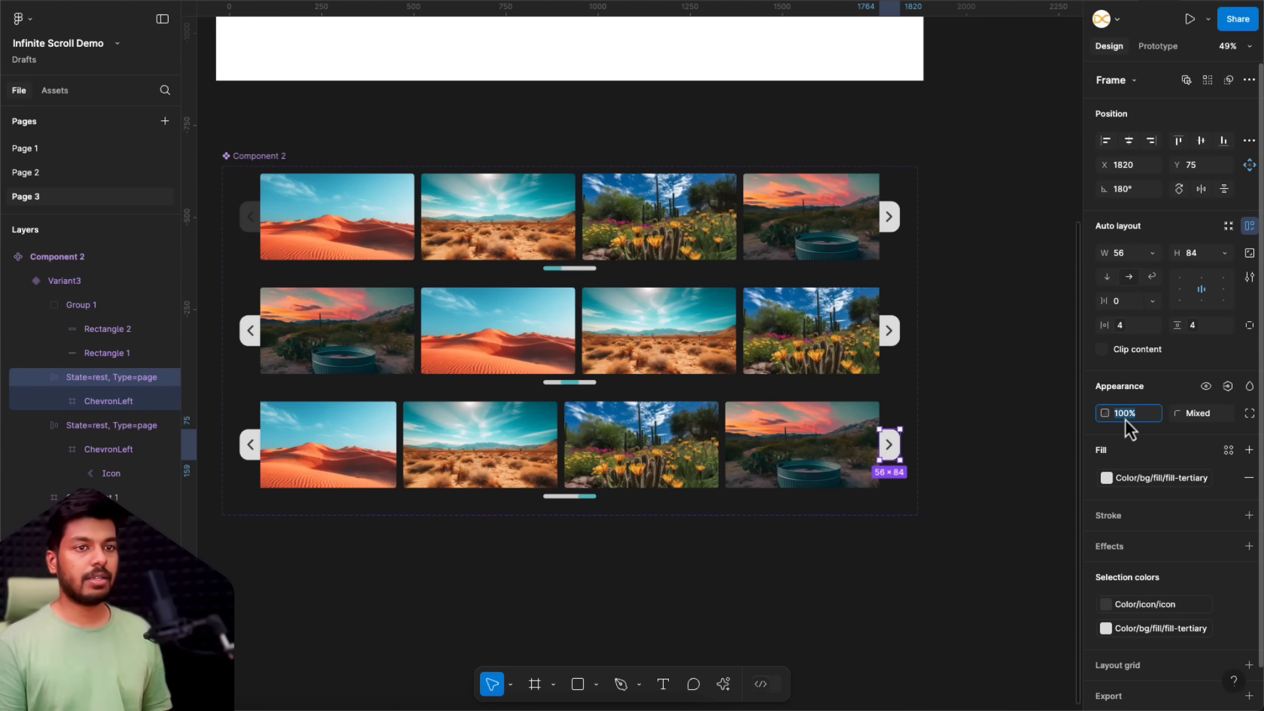
type("20")
key("Return")
left_click(1022, 387)
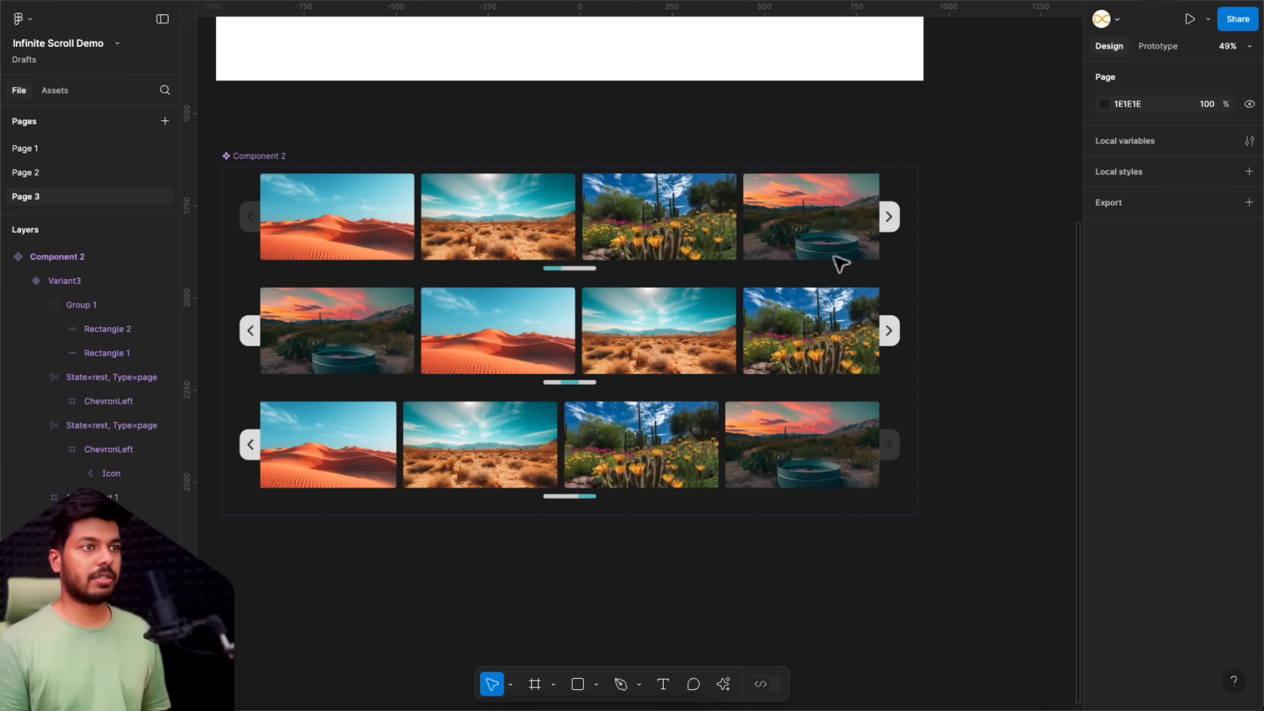
Step: Copy the Default carousel variant into the 16:9 slide frame as an instance and centre it horizontally and vertically
left_click(799, 238)
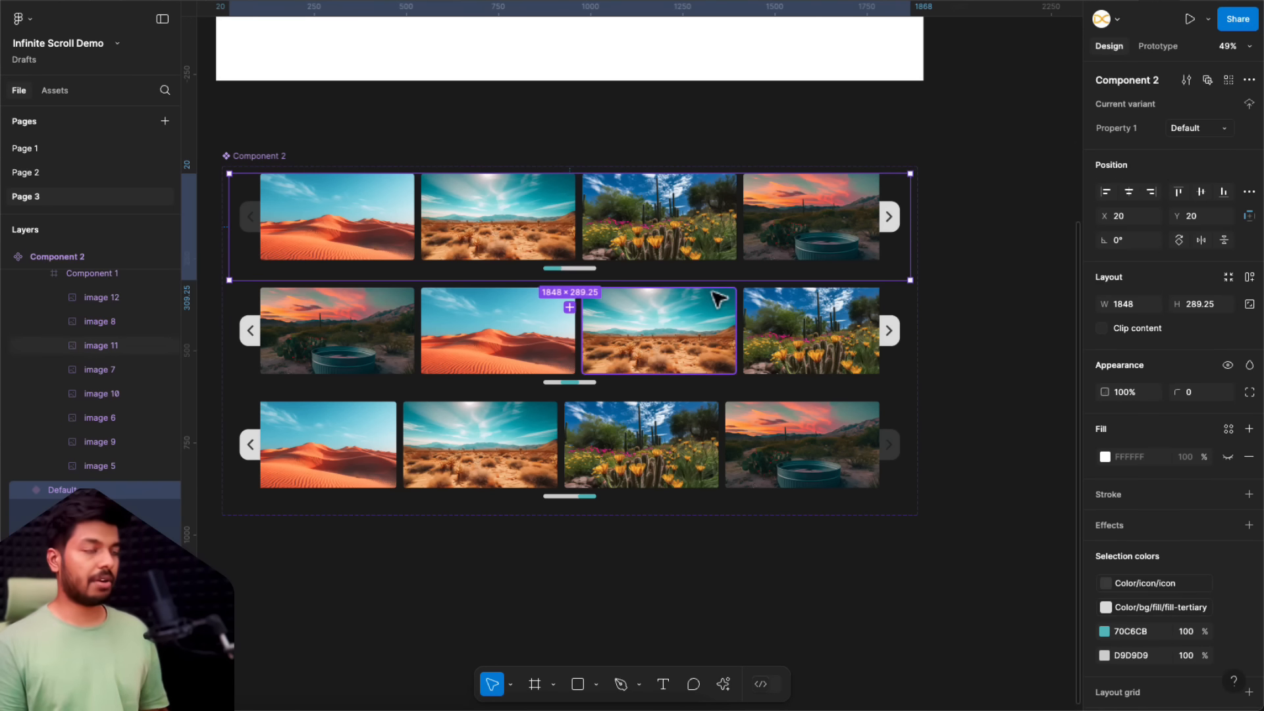
scroll(718, 300, "up", 6)
left_click(272, 79)
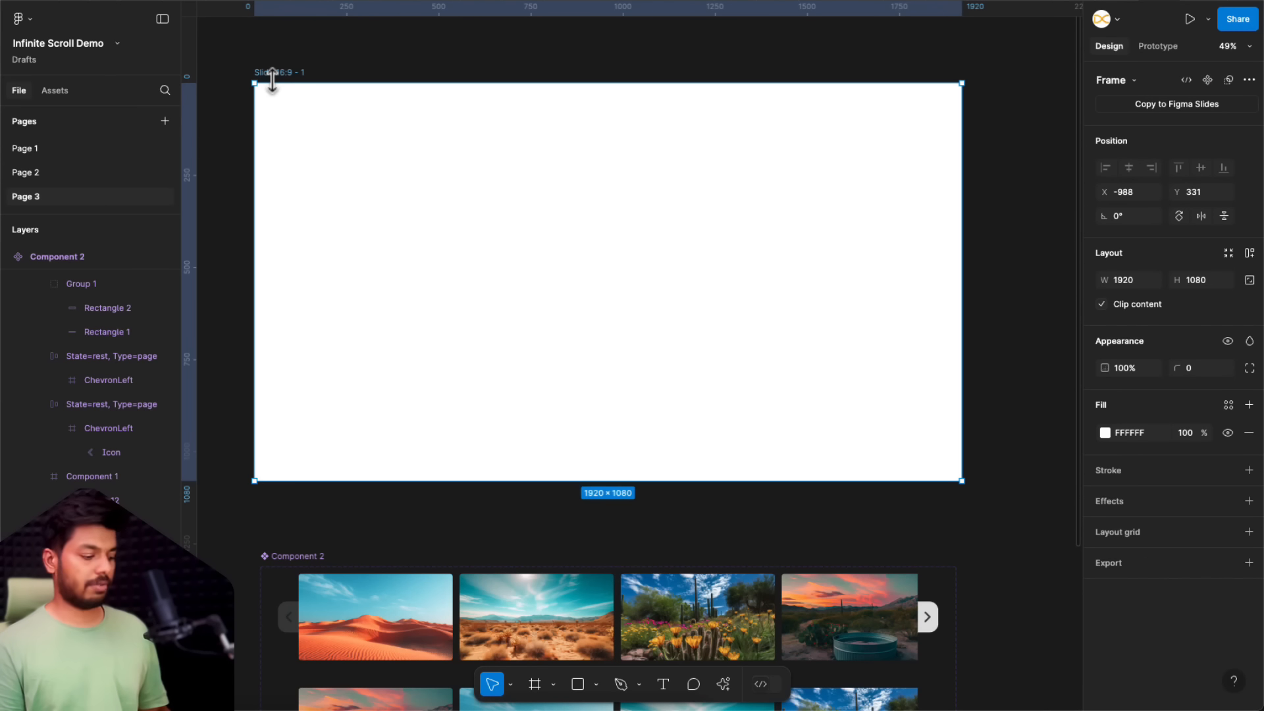
key("ctrl+v")
left_click(1129, 183)
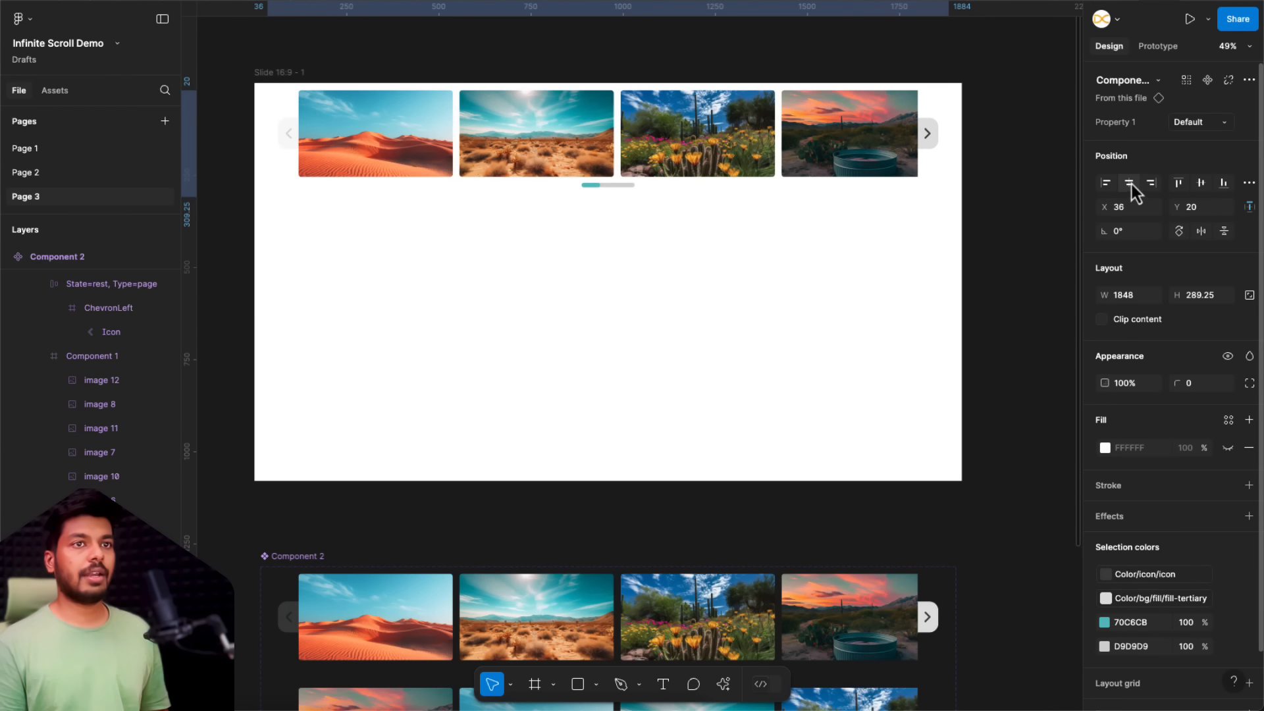
left_click(1201, 182)
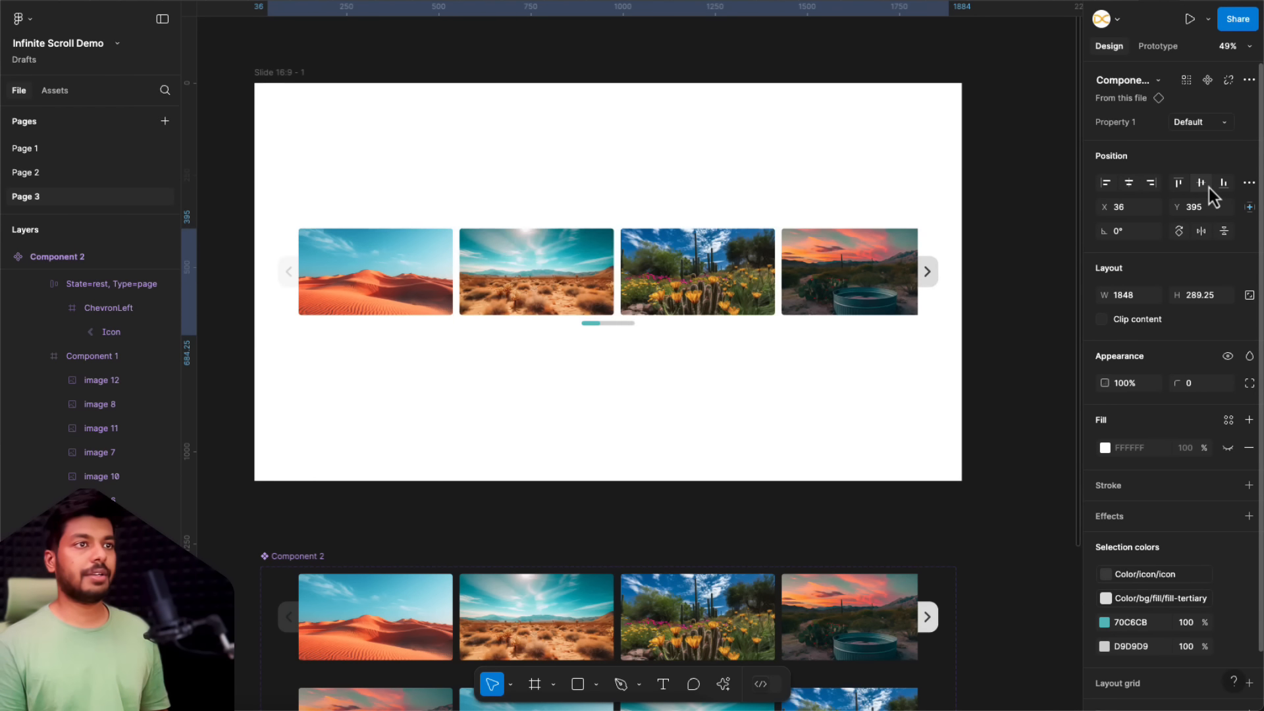
left_click(1023, 226)
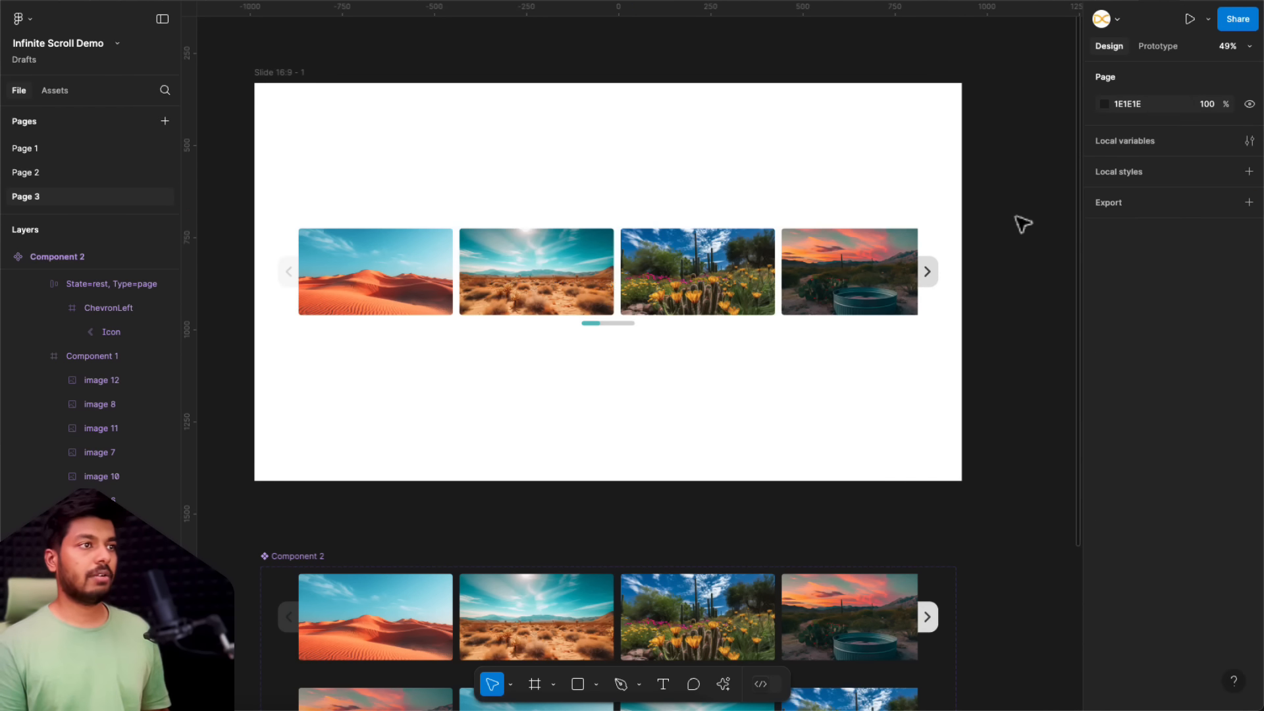
Step: Open an inline prototype preview of the 16:9 slide frame and enlarge and reposition the preview window
left_click(284, 73)
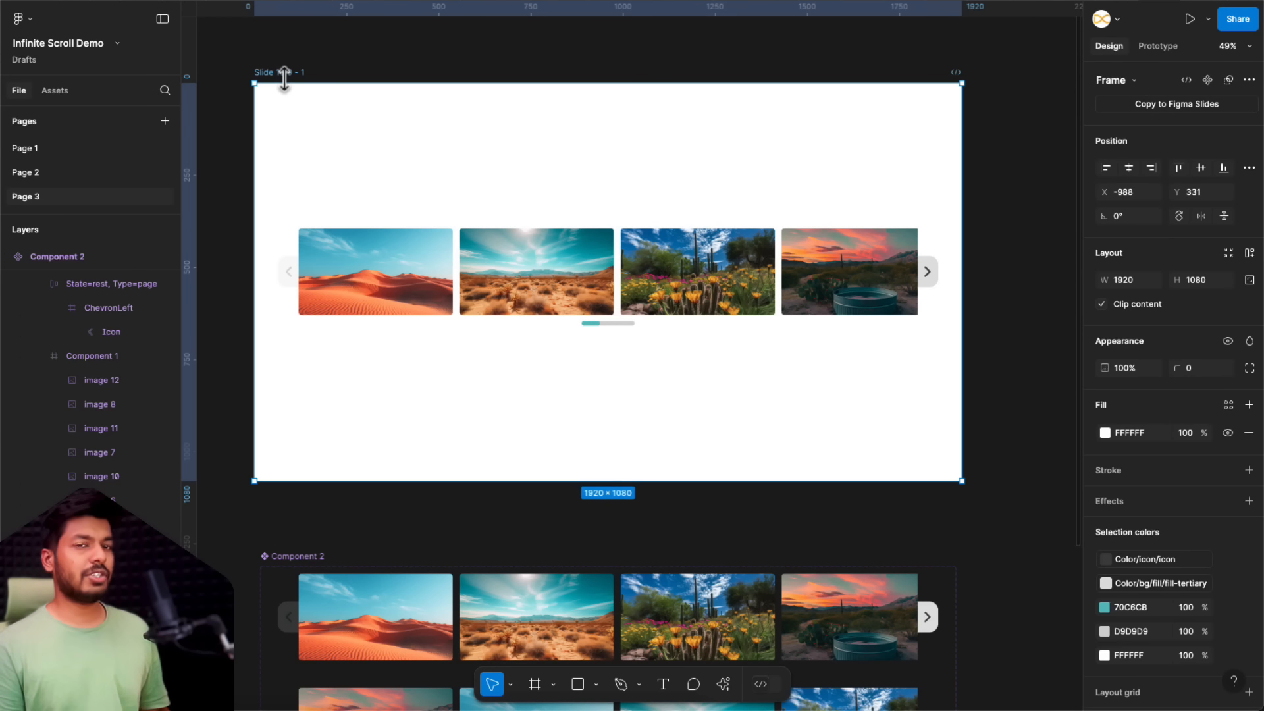
key("shift+space")
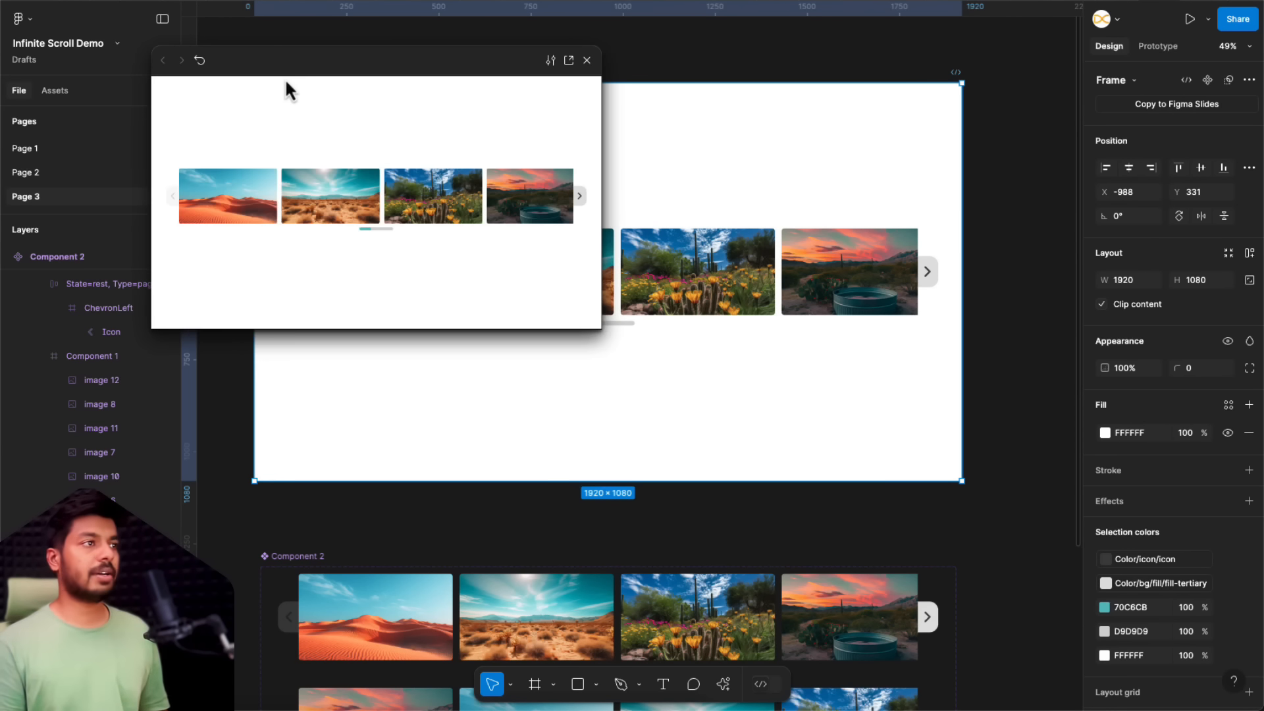
left_click_drag(600, 328, 1178, 653)
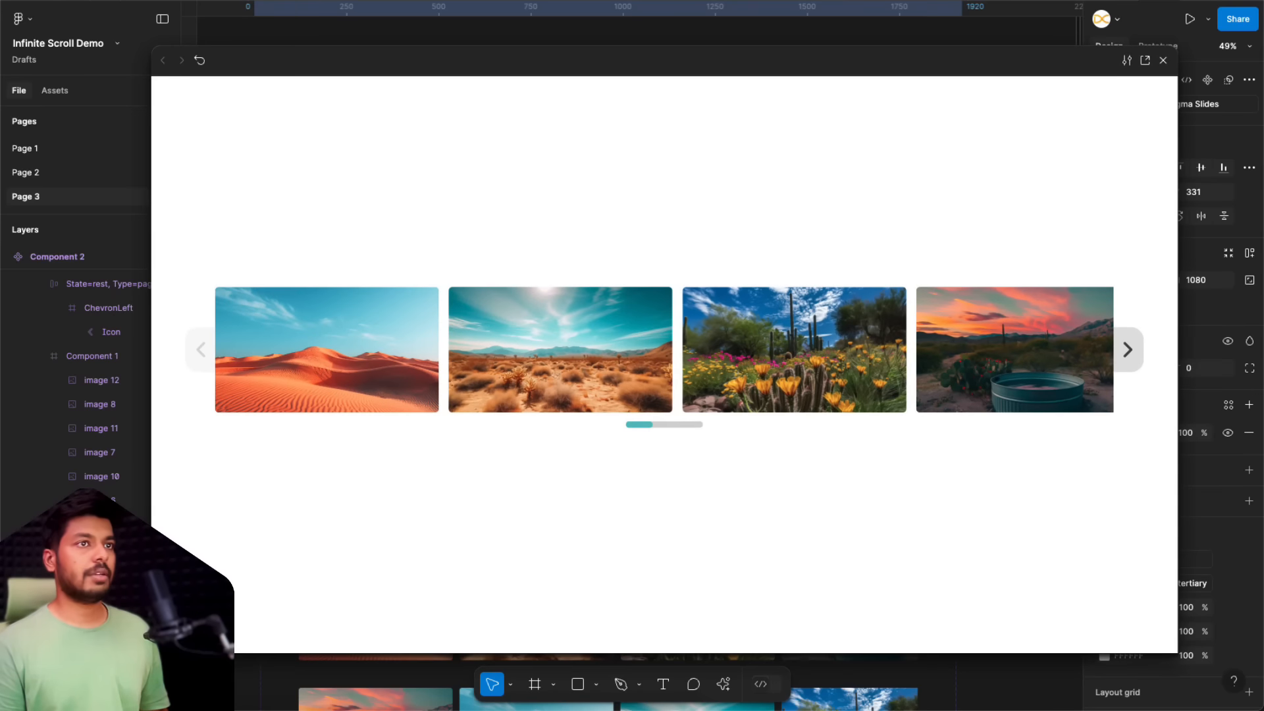
left_click_drag(745, 60, 722, 40)
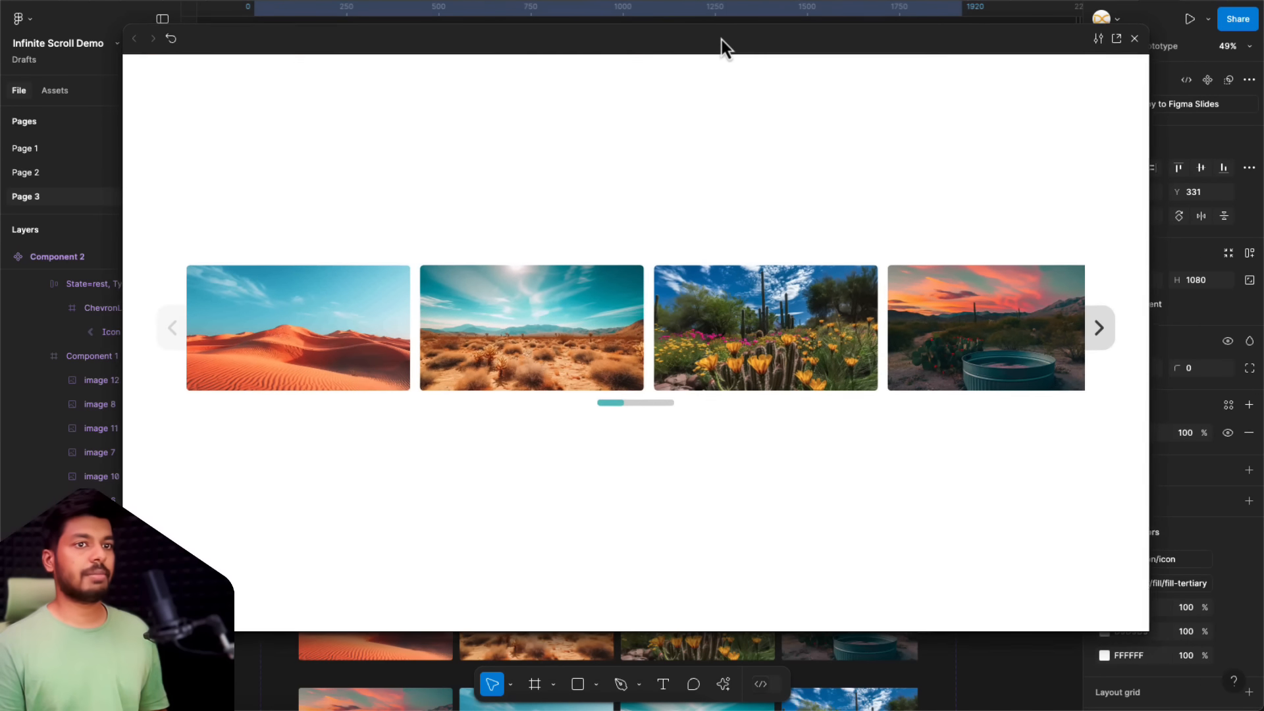
Step: Test the carousel in the preview by moving forward and back through its three states with the arrow buttons
left_click(1110, 339)
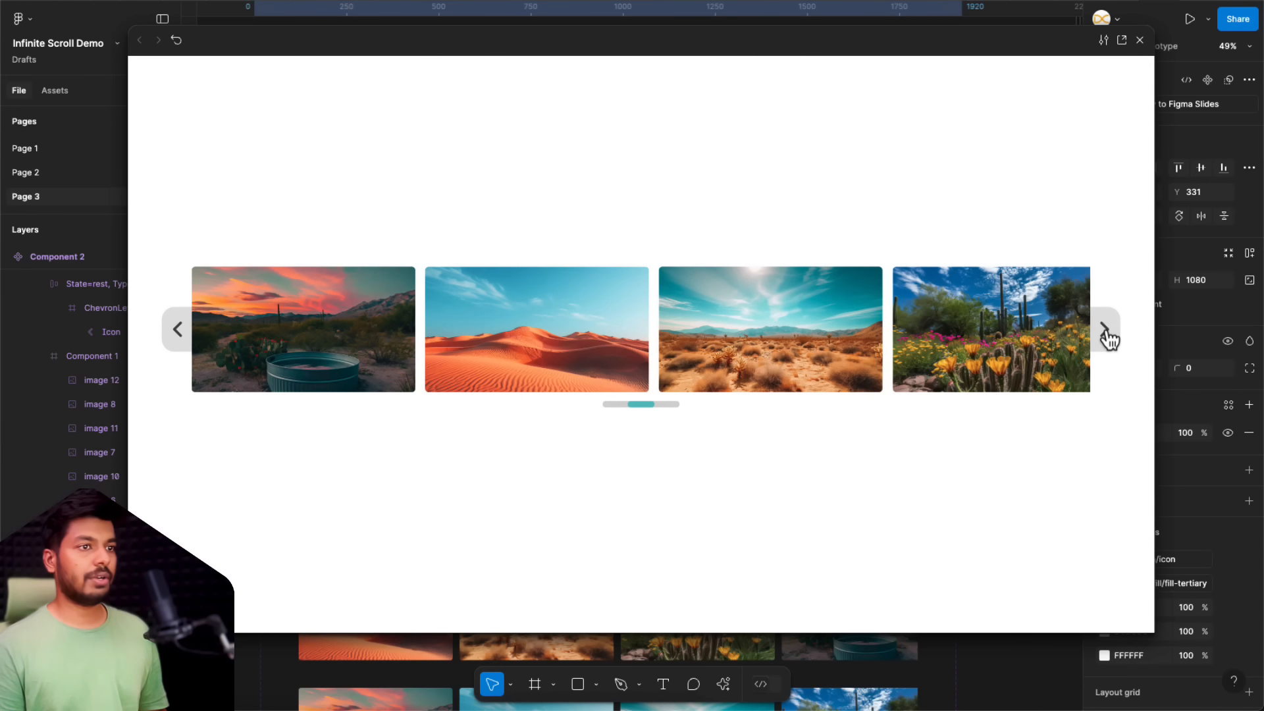
left_click(1110, 339)
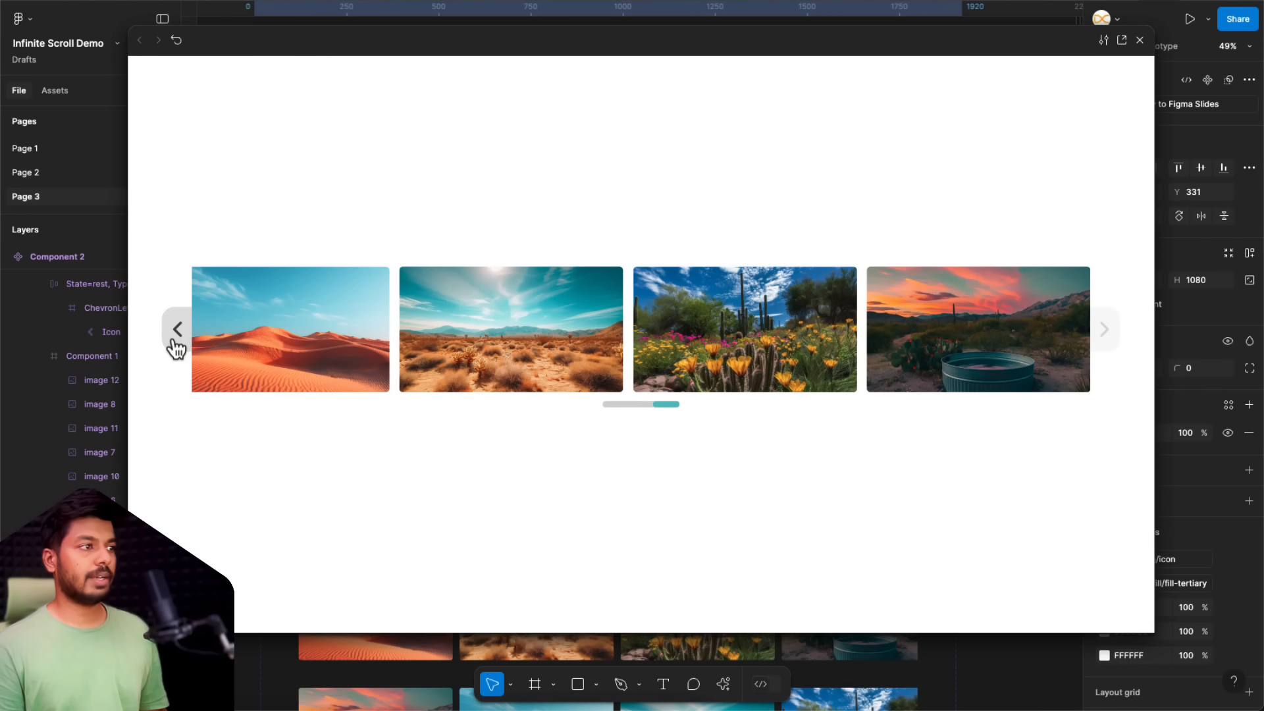
left_click(176, 341)
left_click(174, 341)
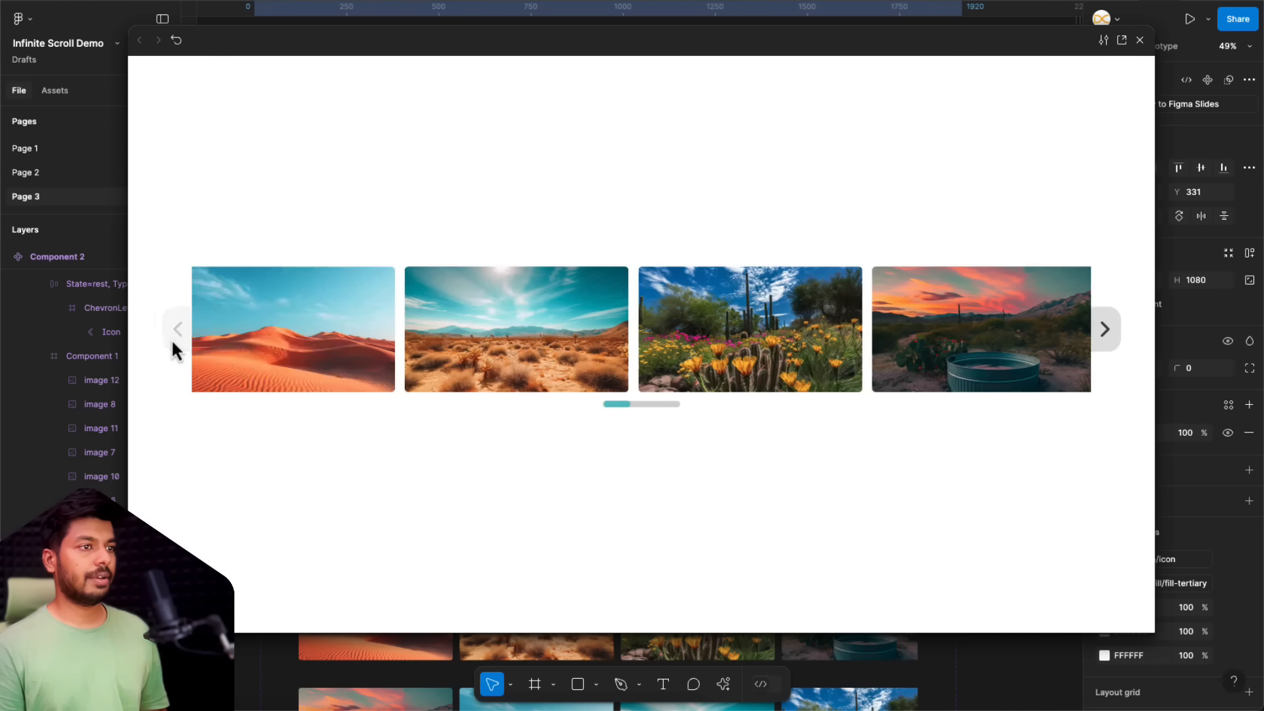
left_click(1118, 344)
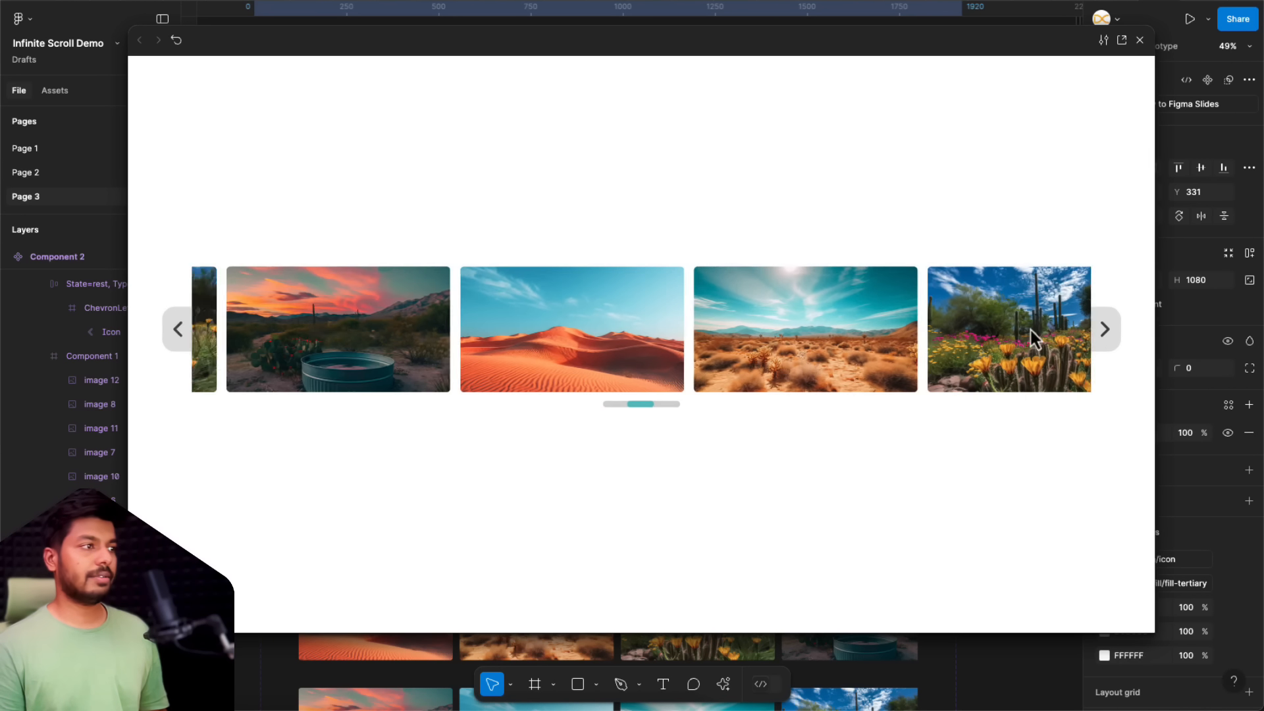
left_click(185, 333)
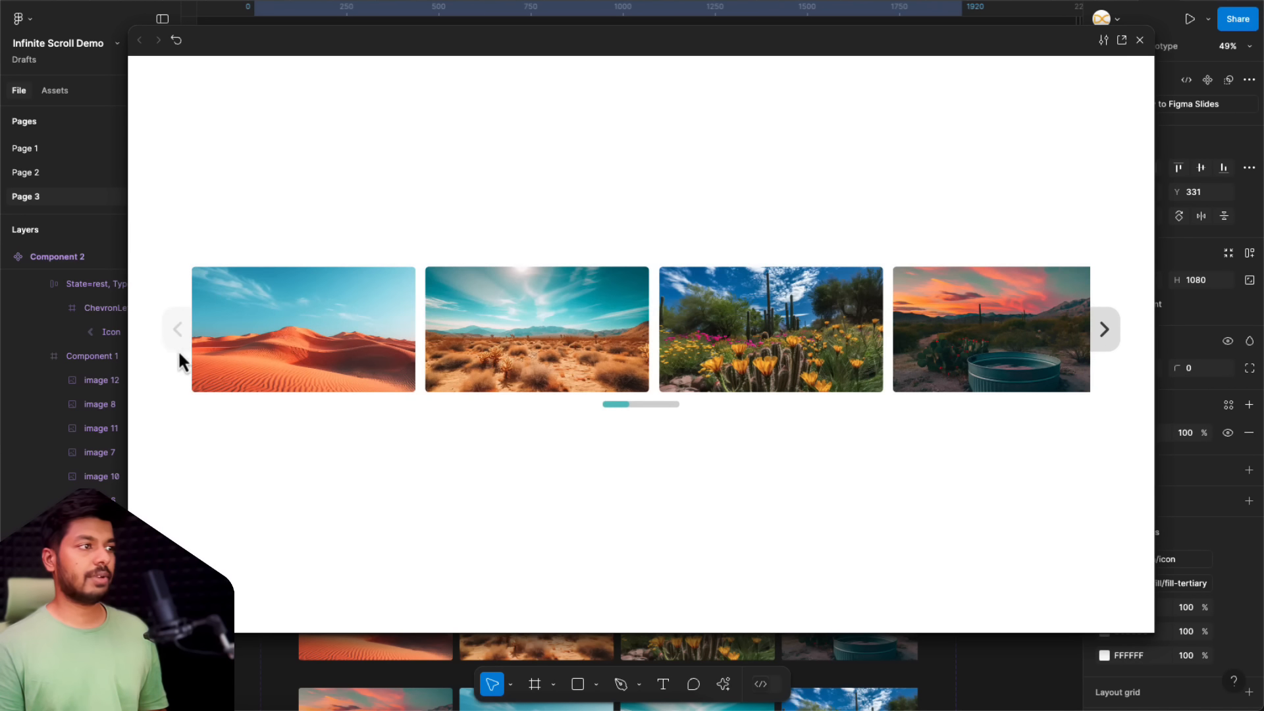
left_click(1103, 329)
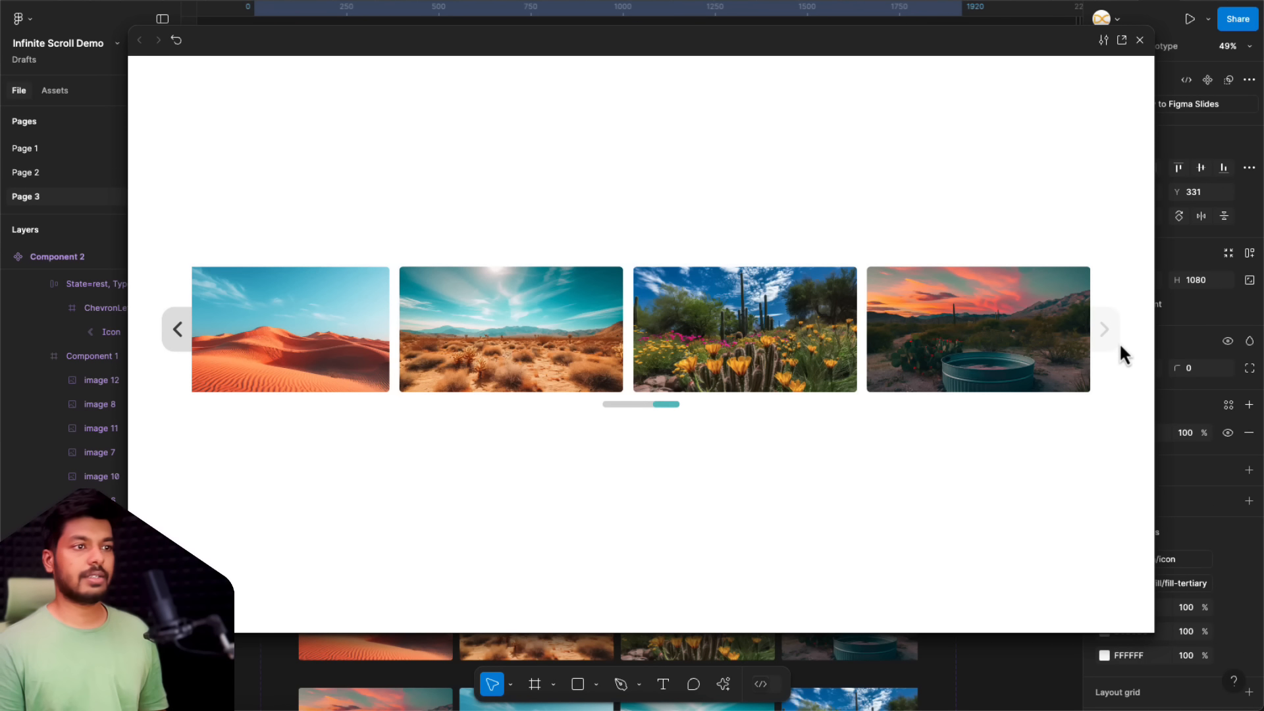
left_click(189, 345)
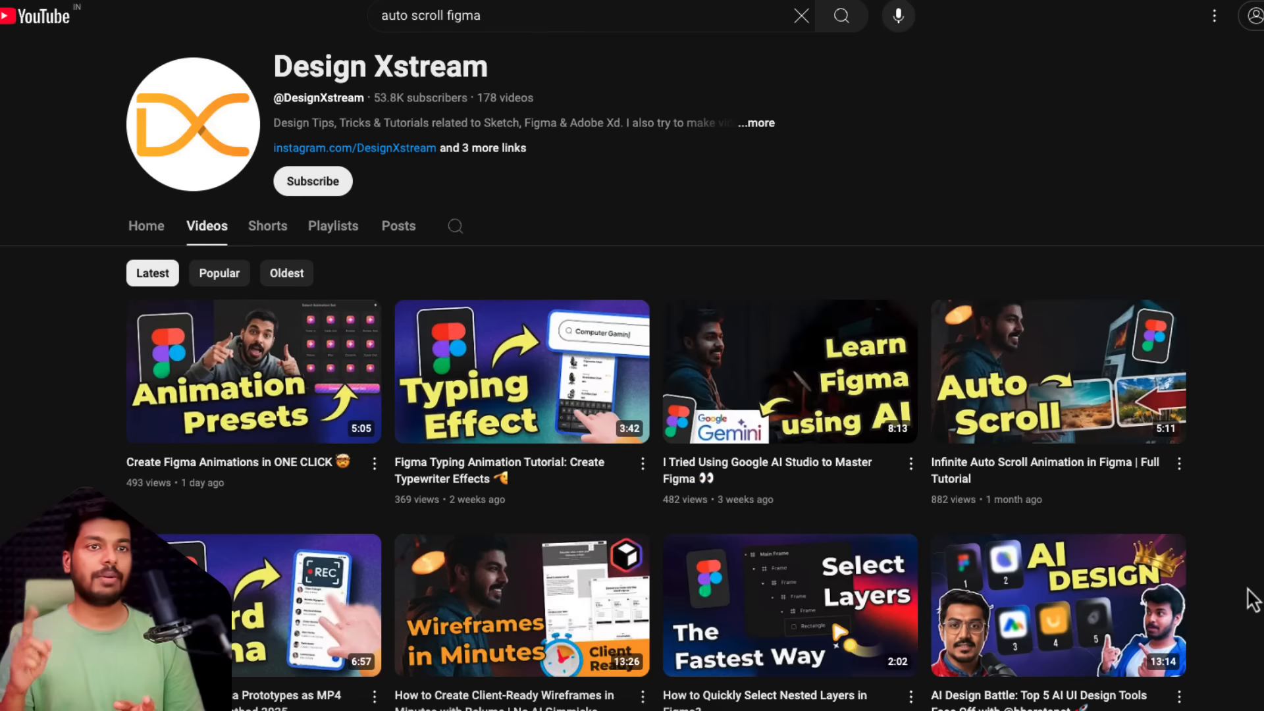
scroll(1253, 599, "down", 5)
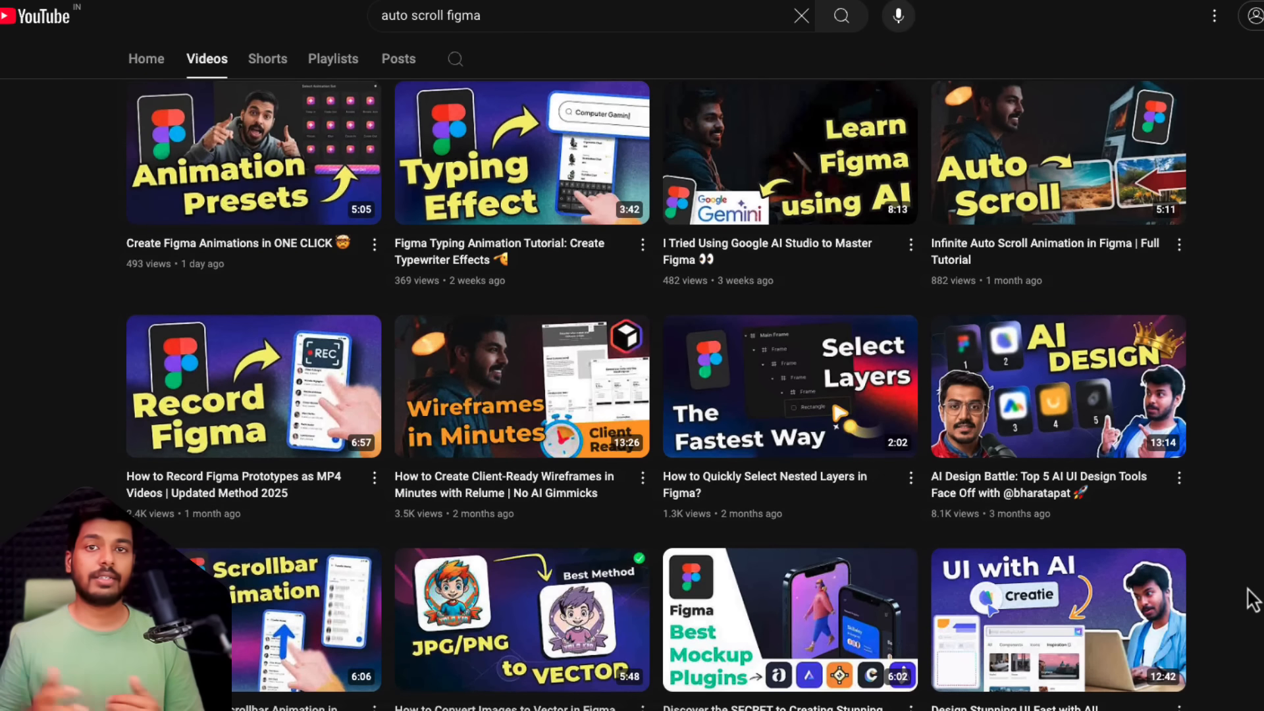
scroll(1253, 599, "down", 6)
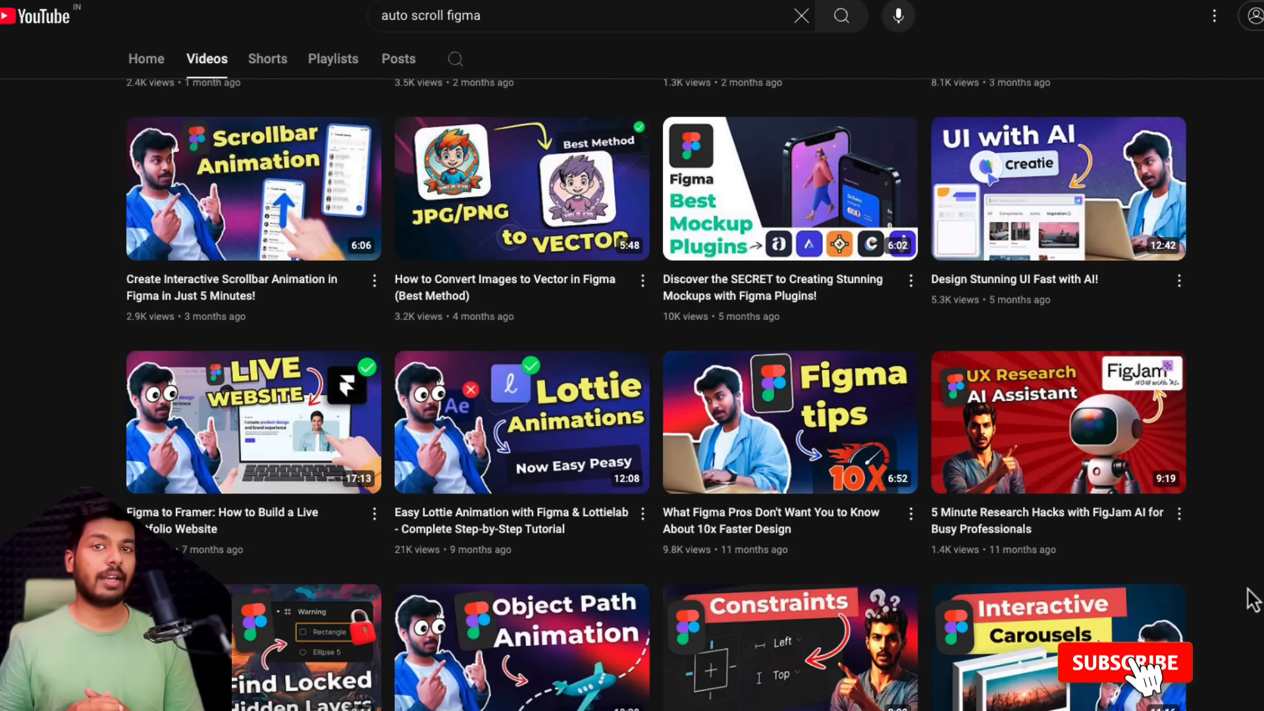
scroll(1253, 599, "down", 5)
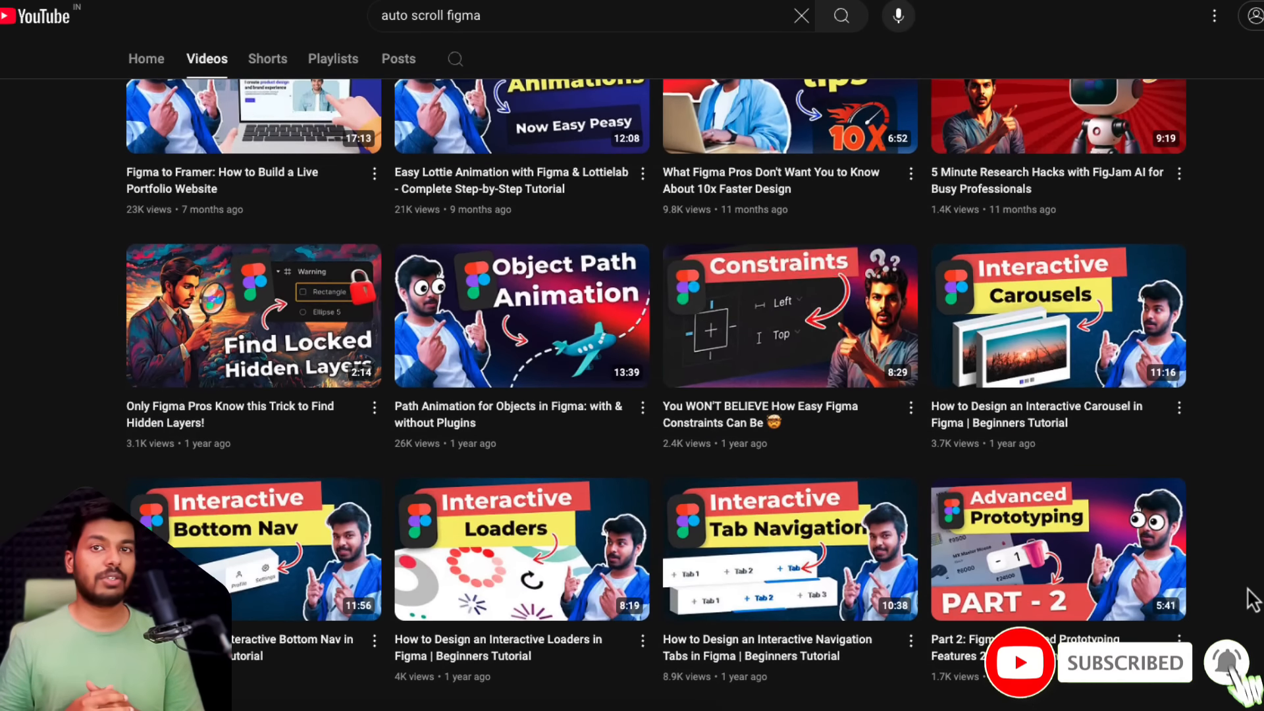
scroll(1253, 599, "down", 5)
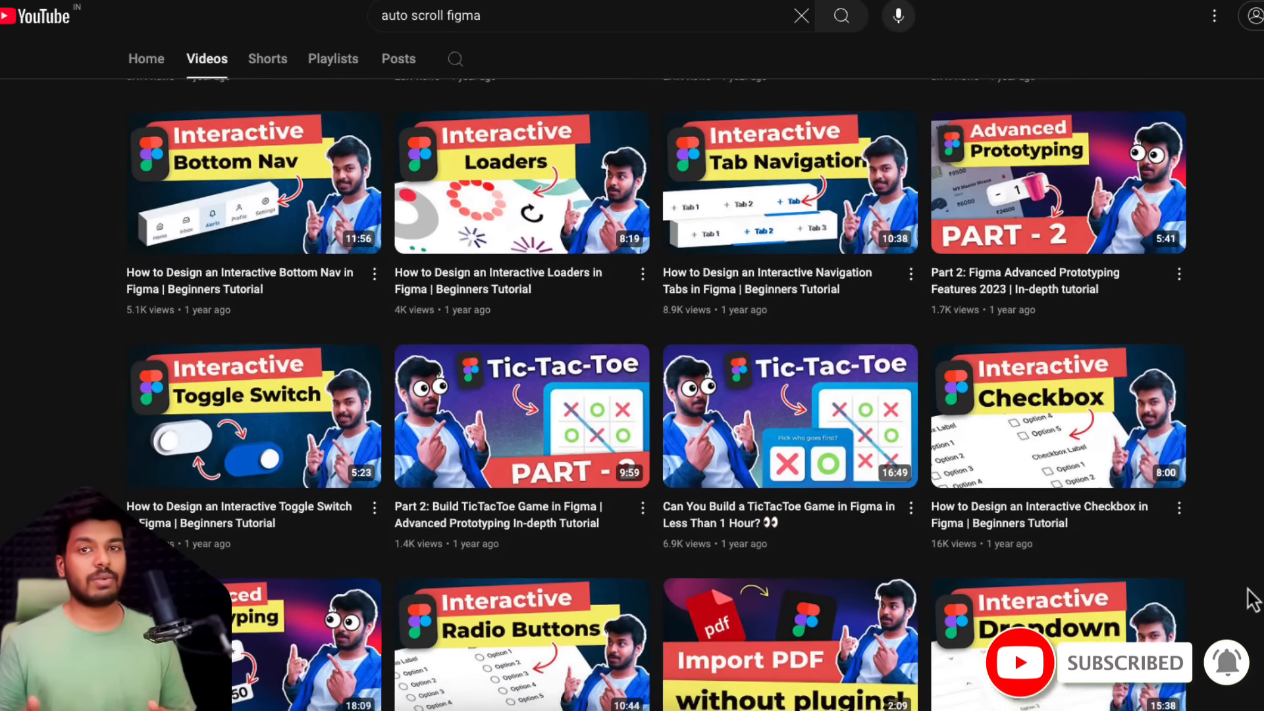
scroll(1253, 600, "down", 5)
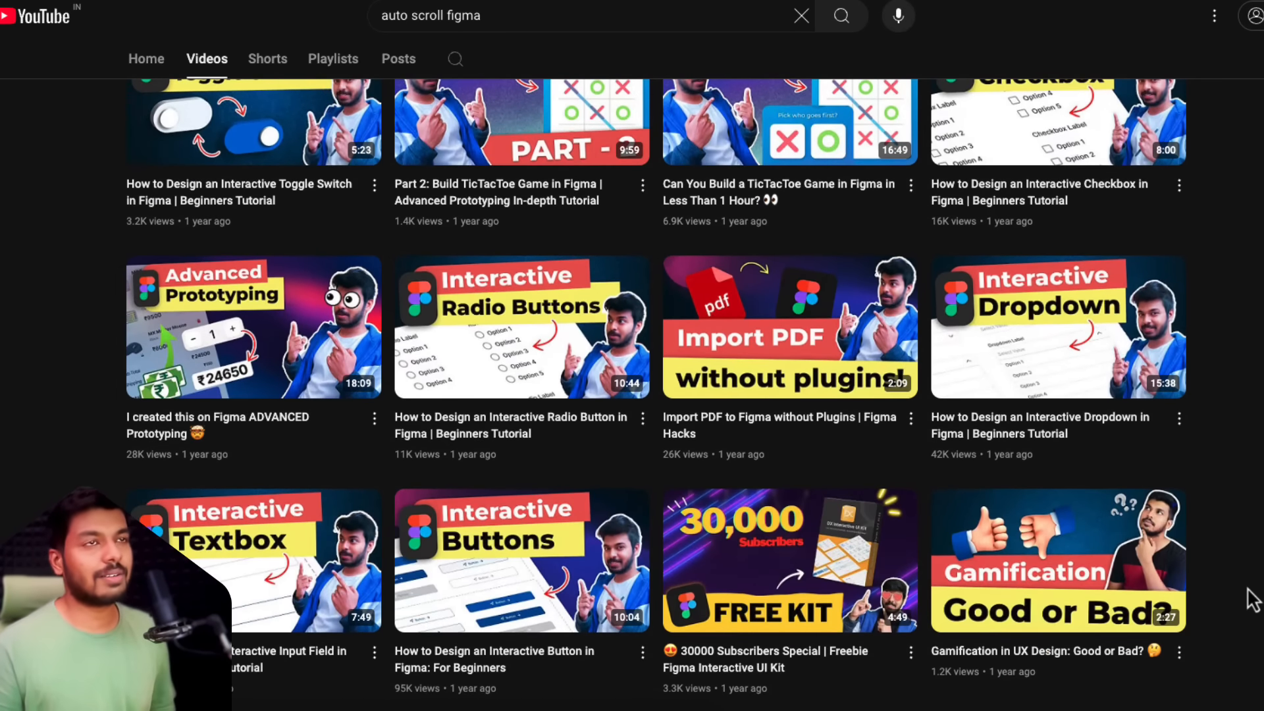